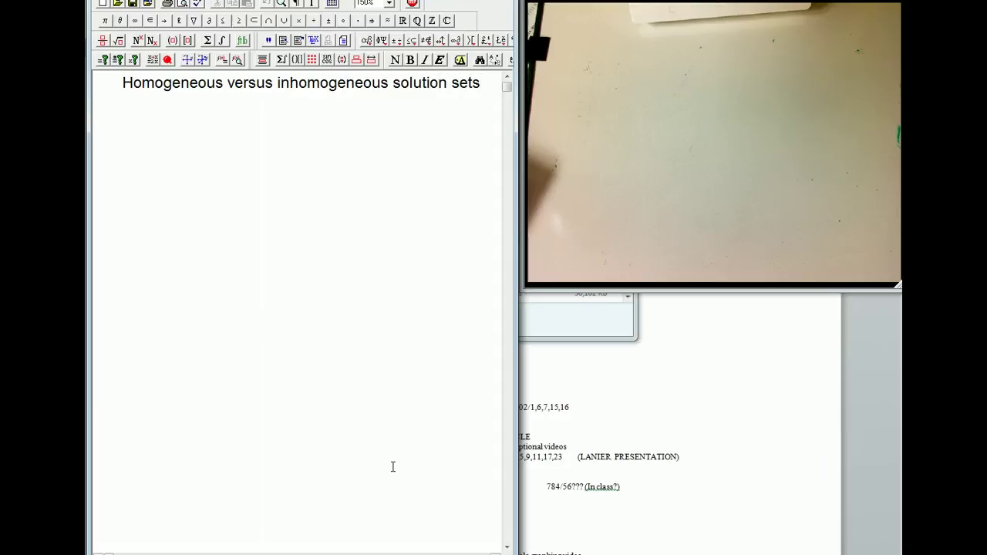
- Insert a centred 2x4 bracketed matrix [1 1 1 0; 0 0 1 0]
{"action": "key", "text": "ctrl+d"}
{"action": "left_click", "coordinate": [314, 61]}
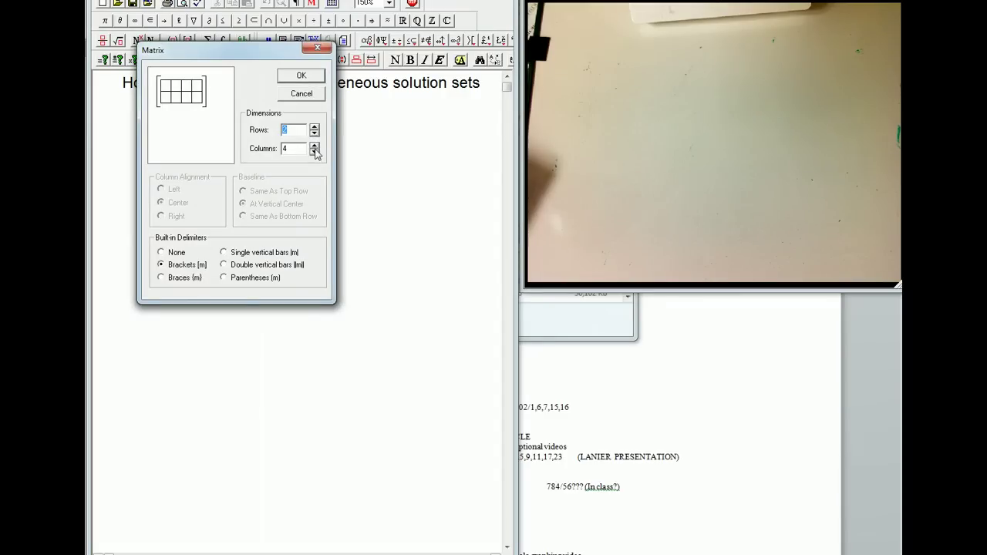
{"action": "left_click", "coordinate": [301, 75]}
{"action": "type", "text": "1 1 1"}
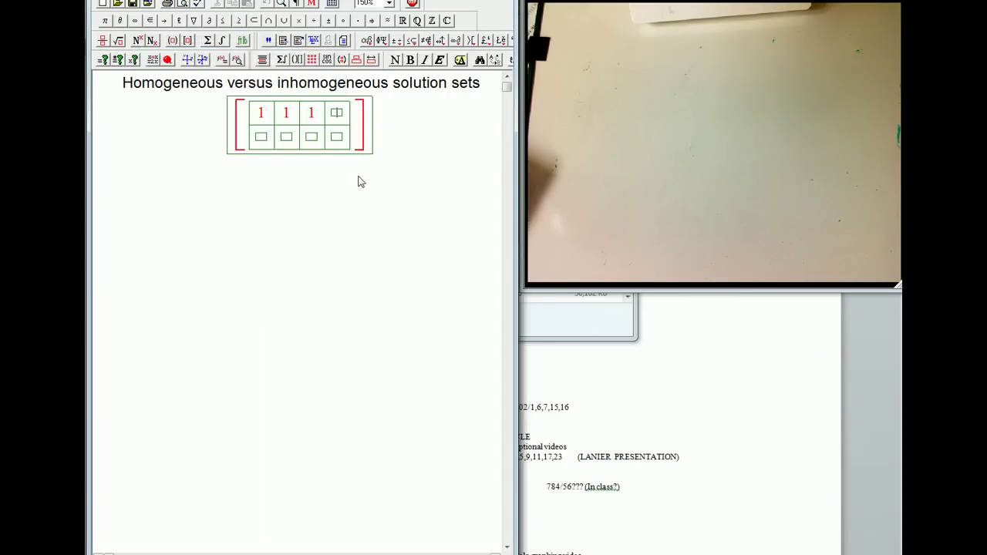
{"action": "type", "text": "0"}
{"action": "key", "text": "Tab"}
{"action": "type", "text": "0"}
{"action": "key", "text": "Tab"}
{"action": "type", "text": "0"}
{"action": "key", "text": "Tab"}
{"action": "type", "text": "1"}
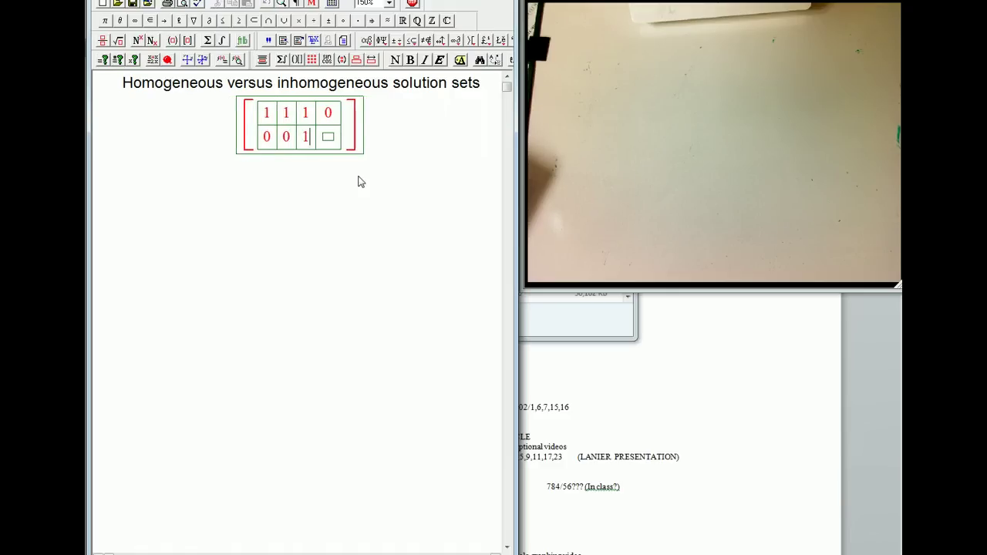
{"action": "key", "text": "Tab"}
{"action": "type", "text": "0"}
{"action": "key", "text": "Return"}
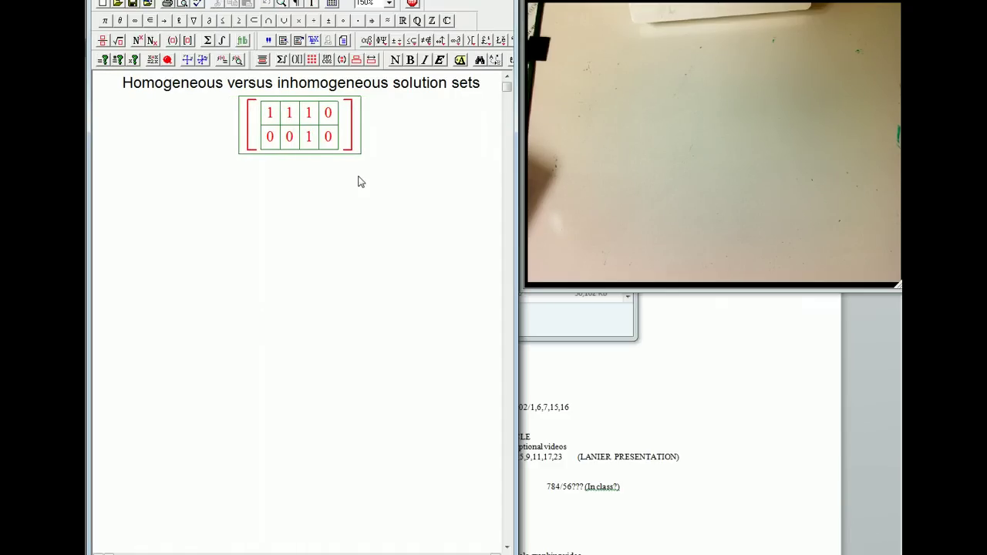
- Type the label 'Homogeneous versus' below the matrix
{"action": "type", "text": "Homogeneous "}
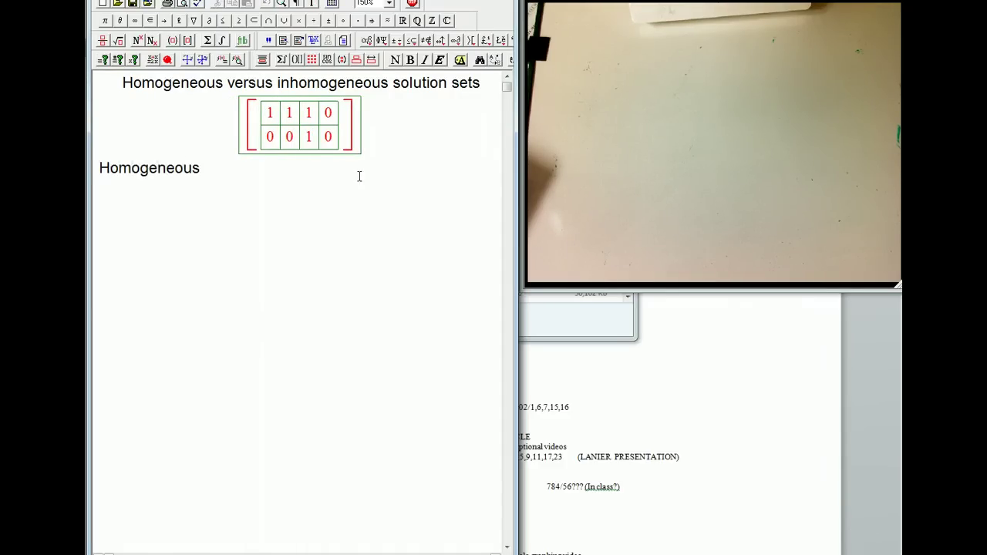
{"action": "type", "text": "vers"}
{"action": "key", "text": "BackSpace"}
{"action": "type", "text": "rsus"}
- Add a copy of the matrix as [1 1 1 1; 0 0 1 1] labelled 'inhomogeneous'
{"action": "key", "text": "ctrl+d"}
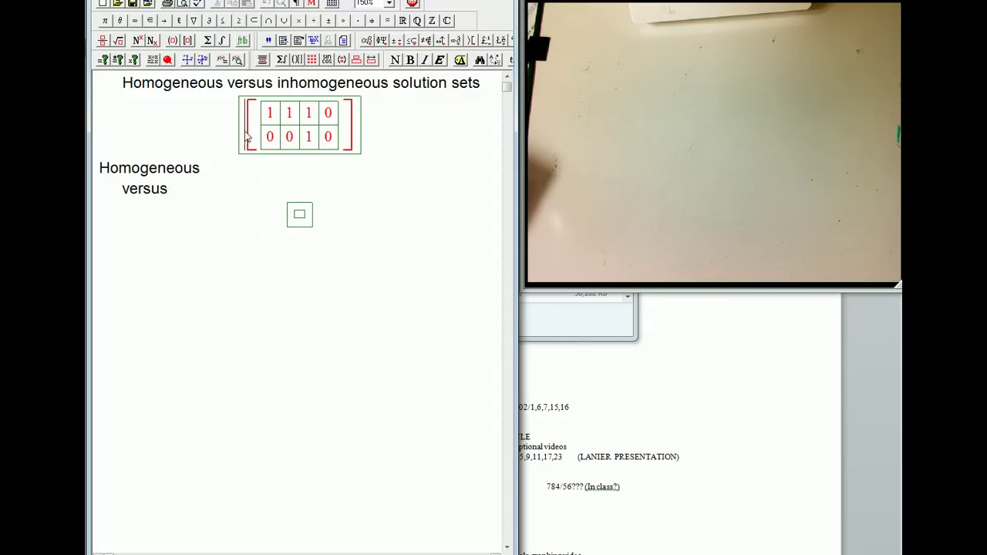
{"action": "left_click_drag", "start_coordinate": [250, 130], "coordinate": [270, 135]}
{"action": "key", "text": "ctrl+c"}
{"action": "left_click", "coordinate": [300, 215]}
{"action": "key", "text": "ctrl+v"}
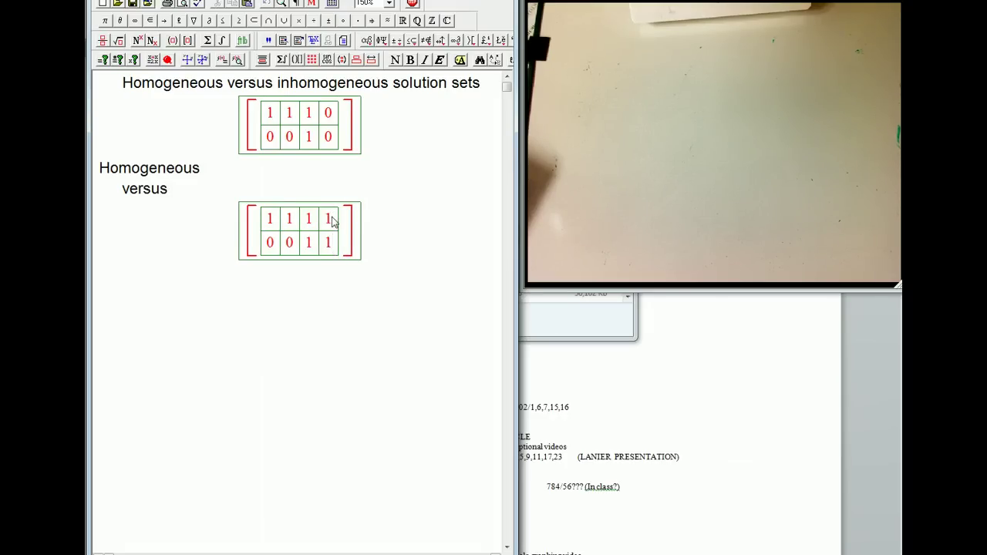
{"action": "left_click", "coordinate": [329, 244]}
{"action": "left_click", "coordinate": [371, 253]}
{"action": "key", "text": "Return"}
{"action": "type", "text": "inhomogeneous"}
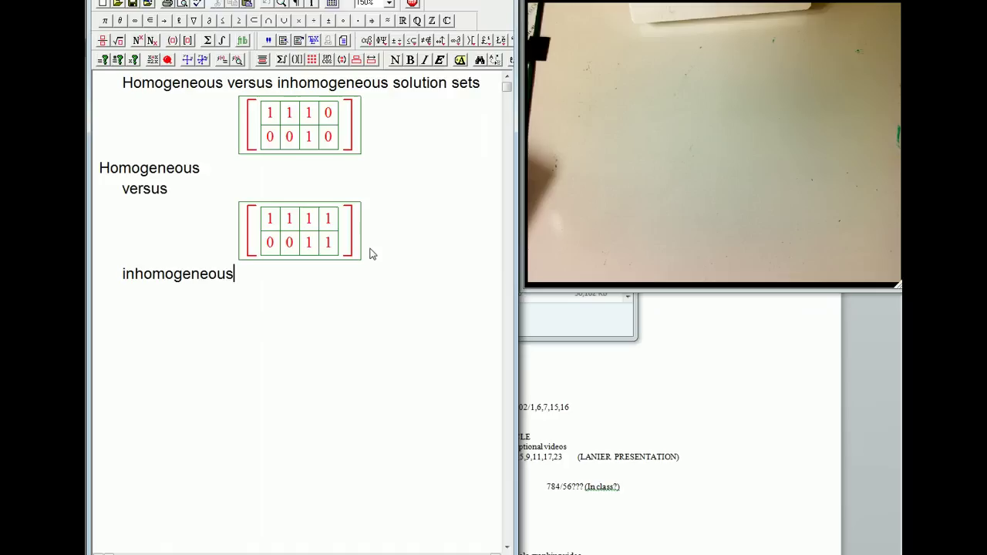
- Type the line 'Explicit solutions to the homog eqn:'
{"action": "key", "text": "Return"}
{"action": "type", "text": "Explicti"}
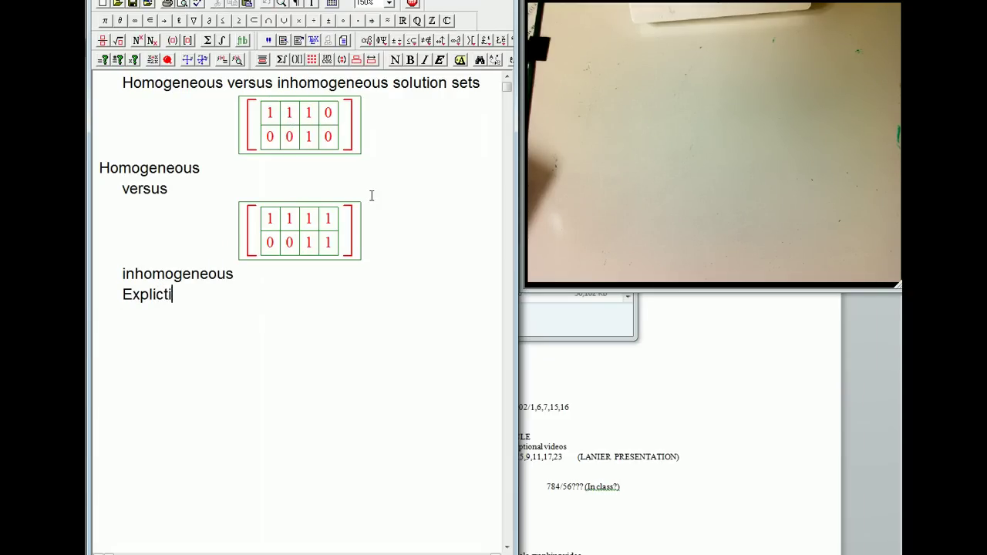
{"action": "type", "text": "it soltu"}
{"action": "key", "text": "BackSpace"}
{"action": "key", "text": "BackSpace"}
{"action": "type", "text": "utions to the ho"}
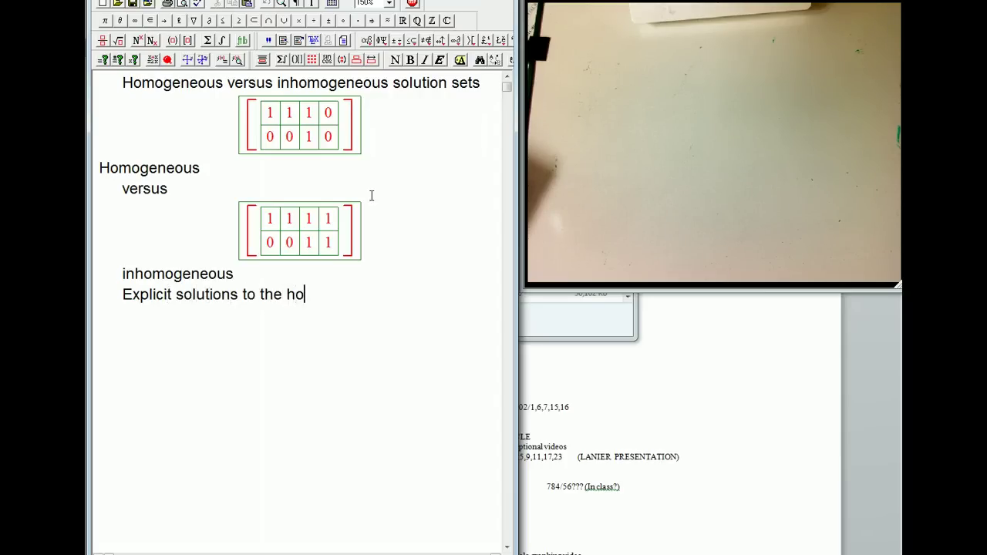
{"action": "type", "text": "mog eqn:"}
- Enter display rows z = 0, x+y+z = 0, x+y = 0 and y = −x
{"action": "key", "text": "ctrl+d"}
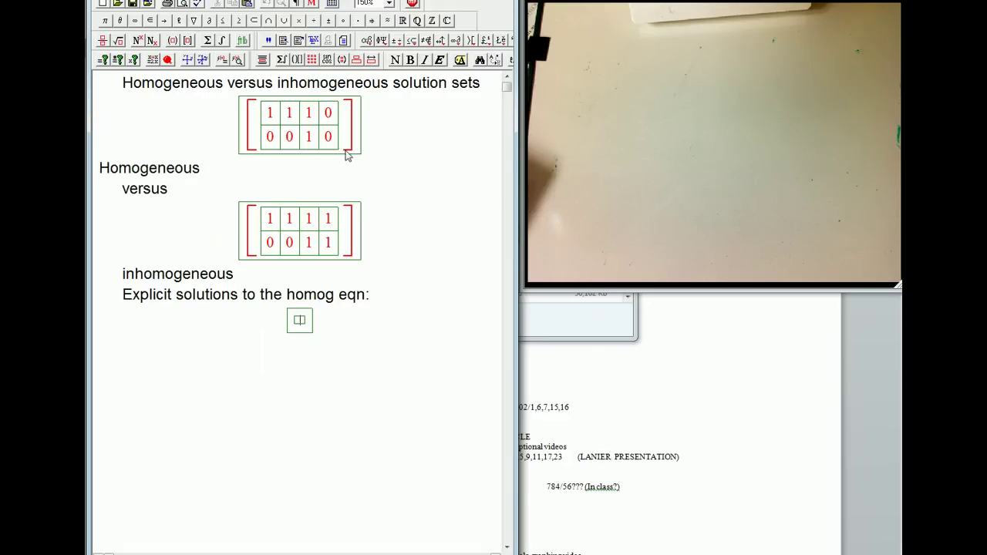
{"action": "type", "text": "z = 0"}
{"action": "key", "text": "Return"}
{"action": "type", "text": "x+y+z"}
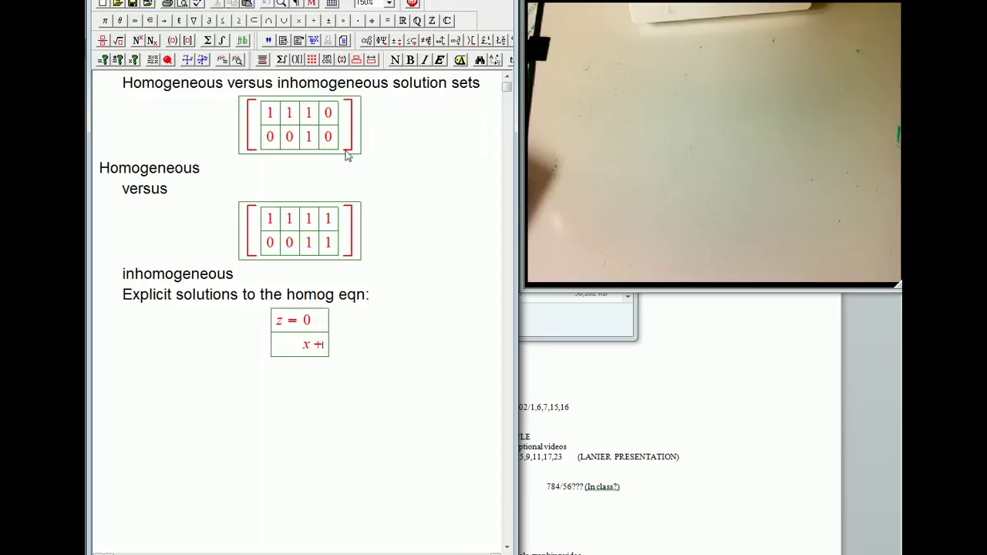
{"action": "type", "text": "=0"}
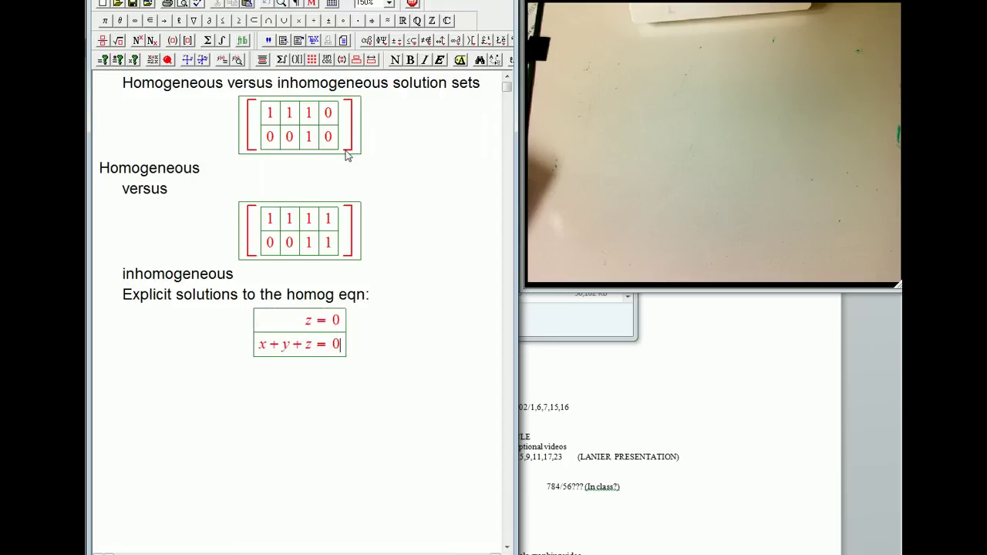
{"action": "key", "text": "Return"}
{"action": "type", "text": "x + y = "}
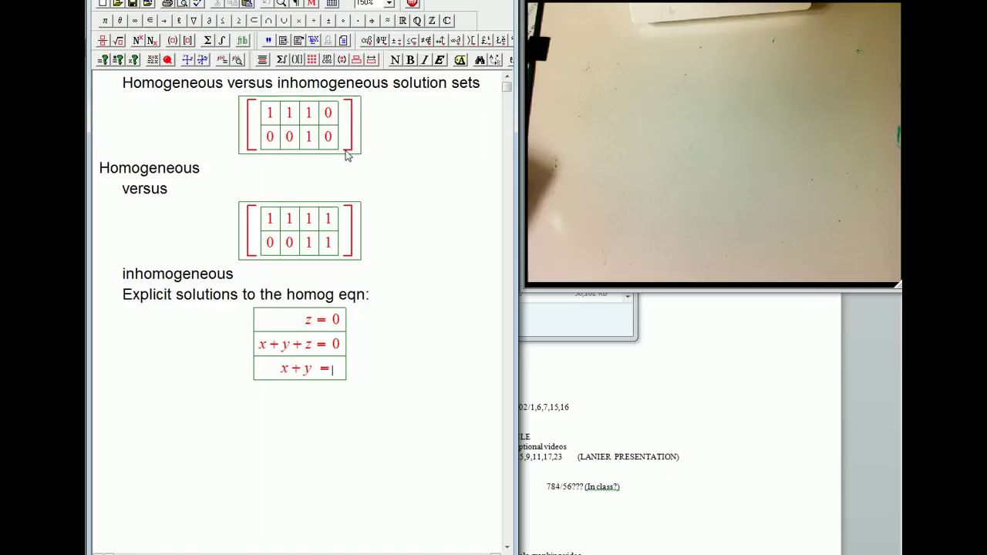
{"action": "type", "text": "0"}
{"action": "key", "text": "Return"}
{"action": "type", "text": "y=-x"}
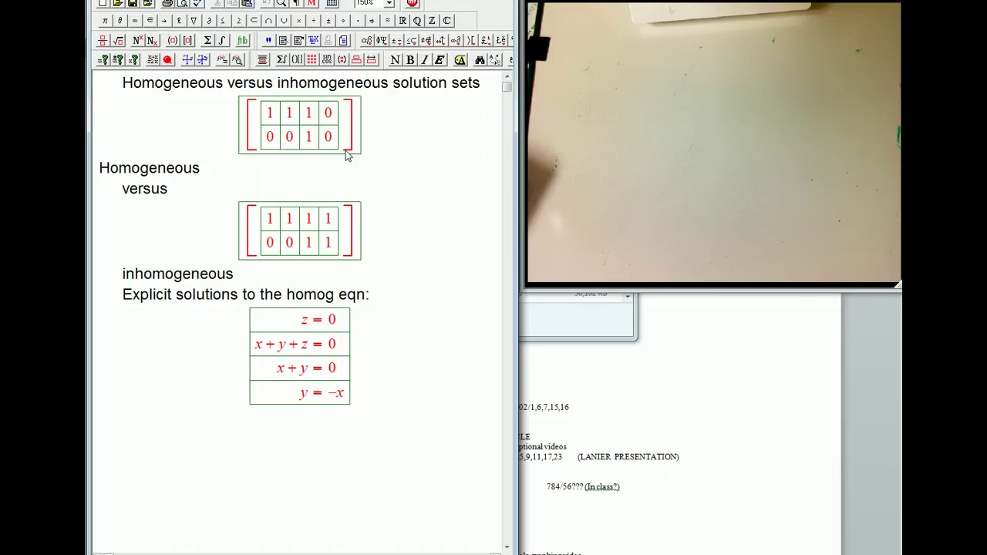
{"action": "key", "text": "Return"}
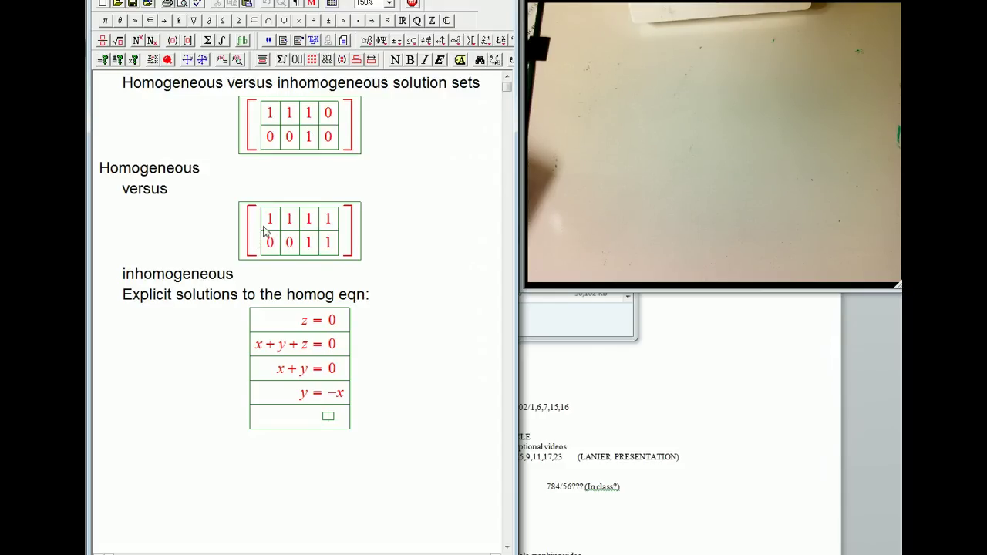
- Insert a 3x1 column vector using the matrix size settings
{"action": "left_click", "coordinate": [312, 60]}
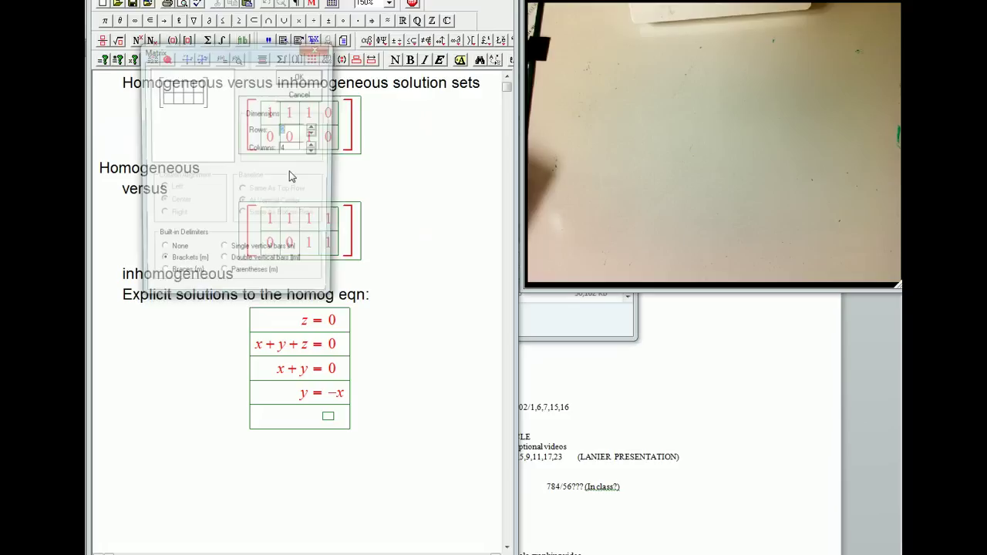
{"action": "left_click", "coordinate": [314, 133]}
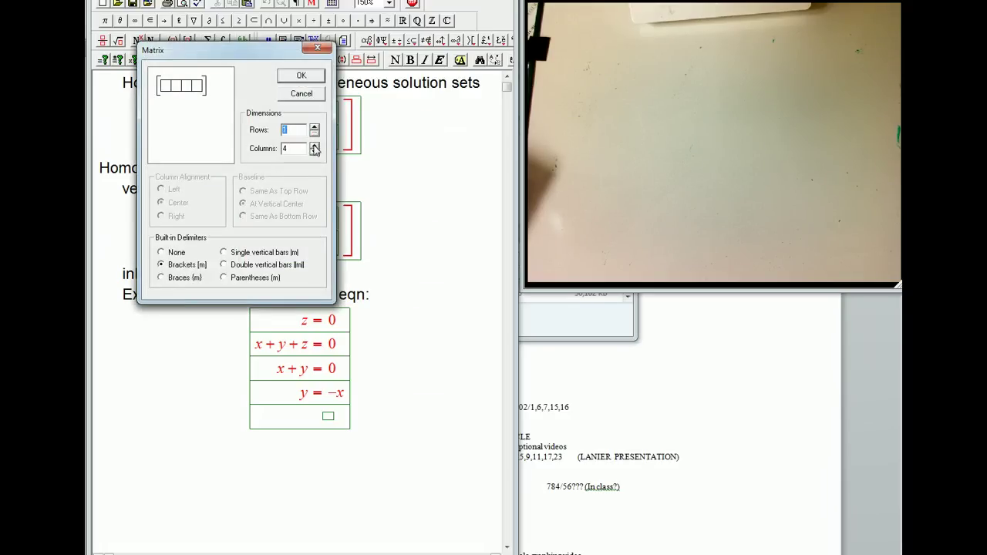
{"action": "left_click", "coordinate": [314, 152]}
{"action": "left_click", "coordinate": [314, 152]}
{"action": "left_click", "coordinate": [314, 152]}
{"action": "left_click", "coordinate": [314, 127]}
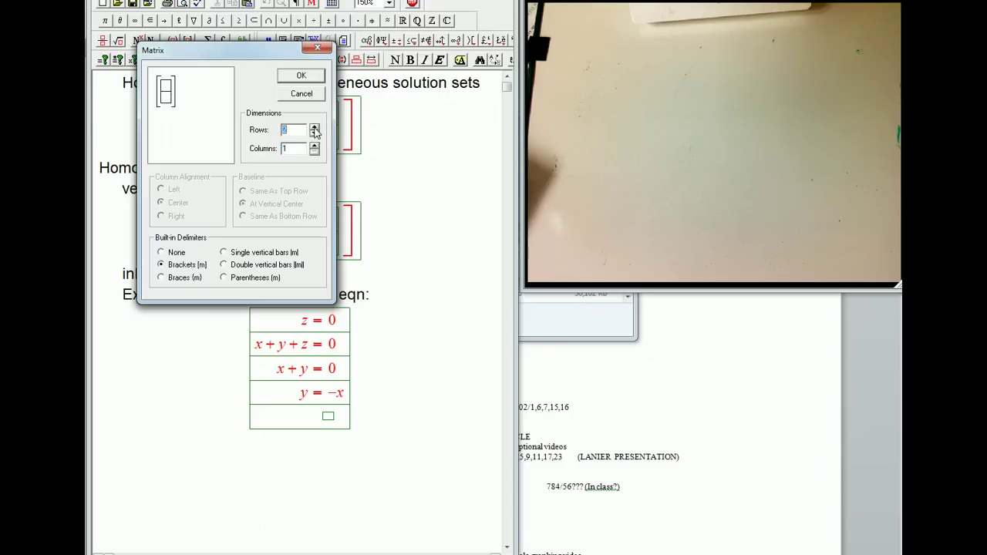
{"action": "left_click", "coordinate": [314, 127]}
{"action": "left_click", "coordinate": [300, 78]}
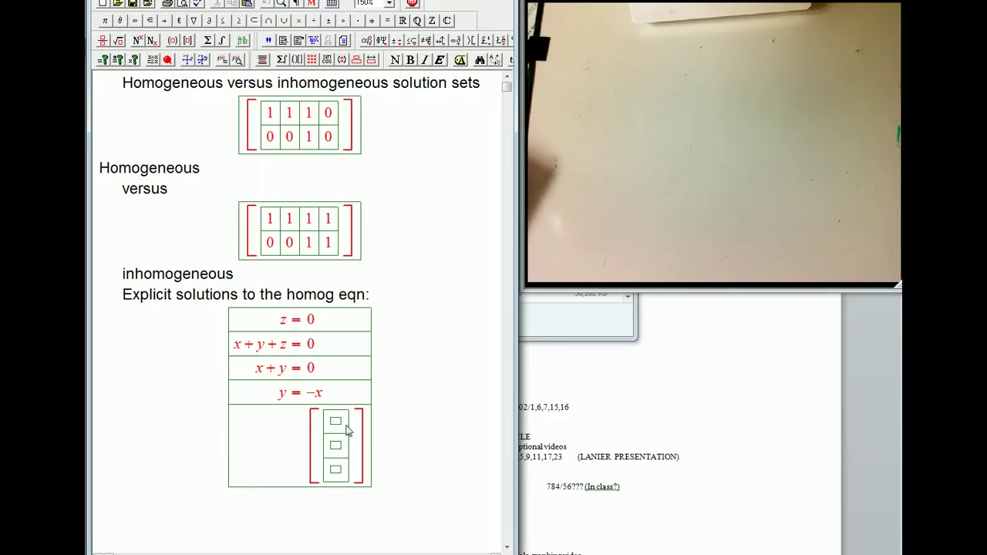
- Fill the vector as [t, −t, 0], wrap it in braces and add ': t is in ℝ'
{"action": "key", "text": "BackSpace"}
{"action": "key", "text": "BackSpace"}
{"action": "type", "text": "0"}
{"action": "key", "text": "Up"}
{"action": "key", "text": "Up"}
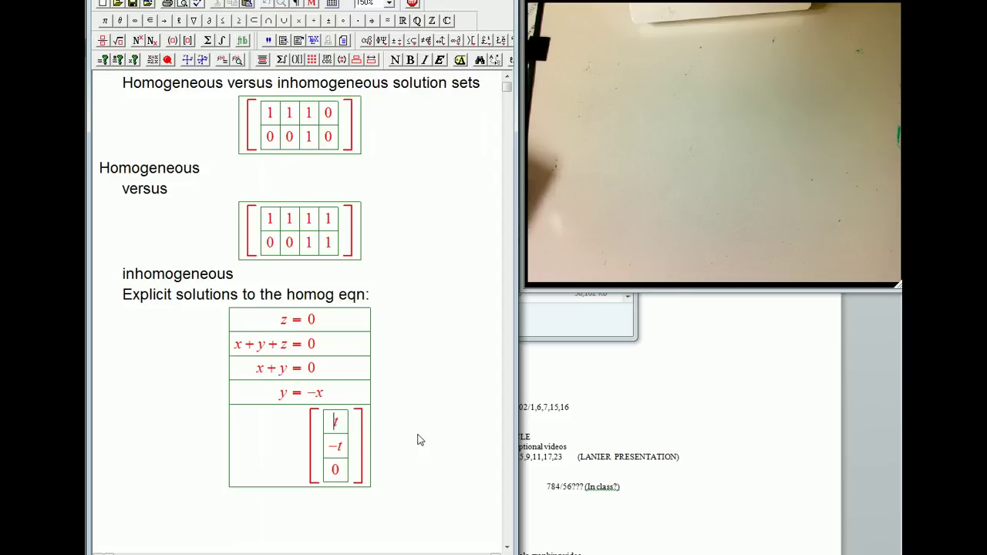
{"action": "key", "text": "Left"}
{"action": "key", "text": "shift+Right"}
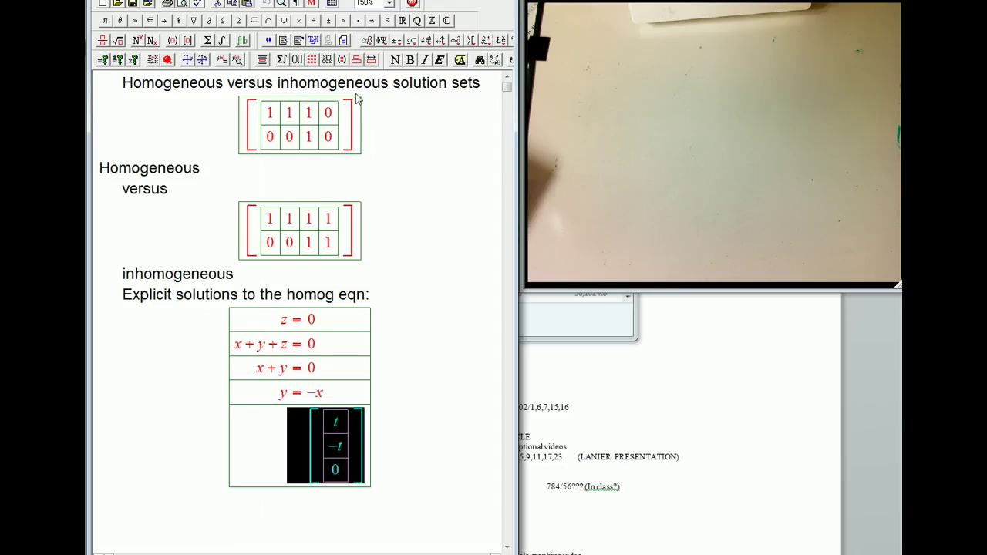
{"action": "key", "text": "ctrl+braceleft"}
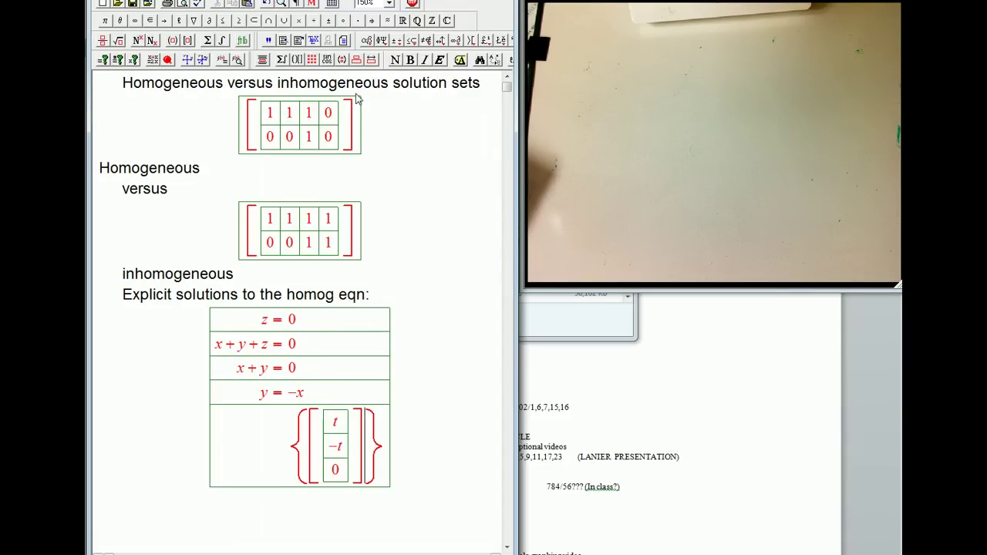
{"action": "type", "text": ": t"}
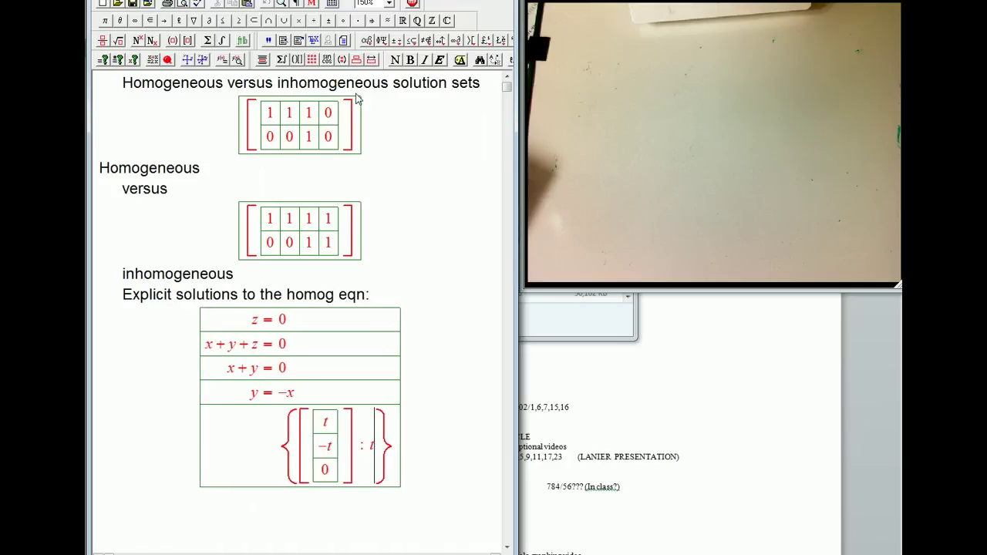
{"action": "type", "text": " is in"}
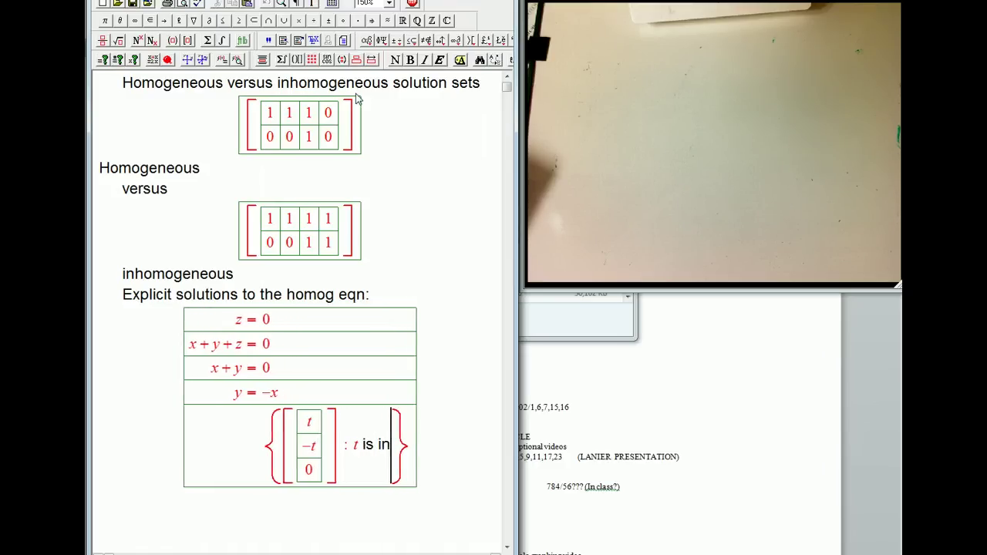
{"action": "left_click", "coordinate": [402, 20]}
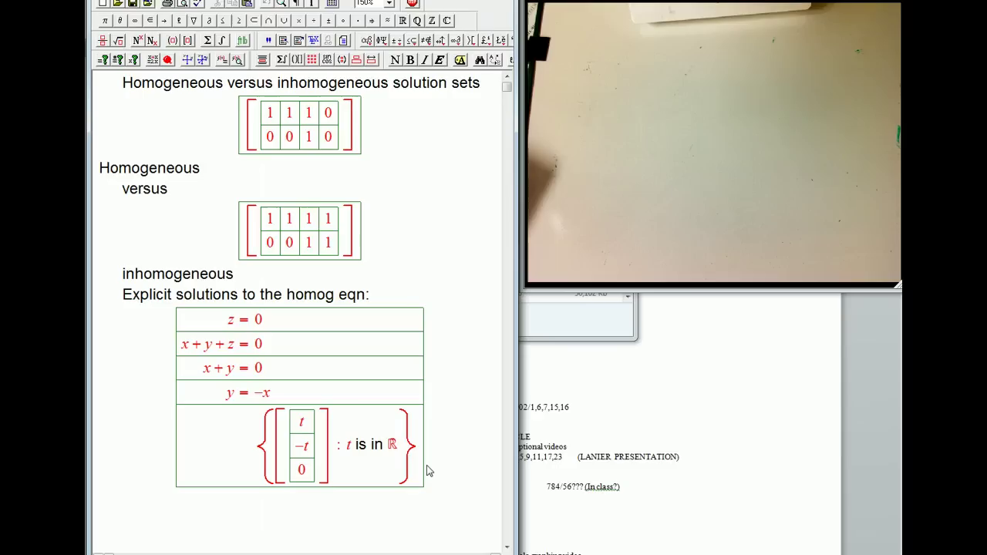
{"action": "key", "text": "Down"}
- Type the question 'What about inhomogeneous case?'
{"action": "type", "text": "What abouyt"}
{"action": "key", "text": "BackSpace"}
{"action": "key", "text": "BackSpace"}
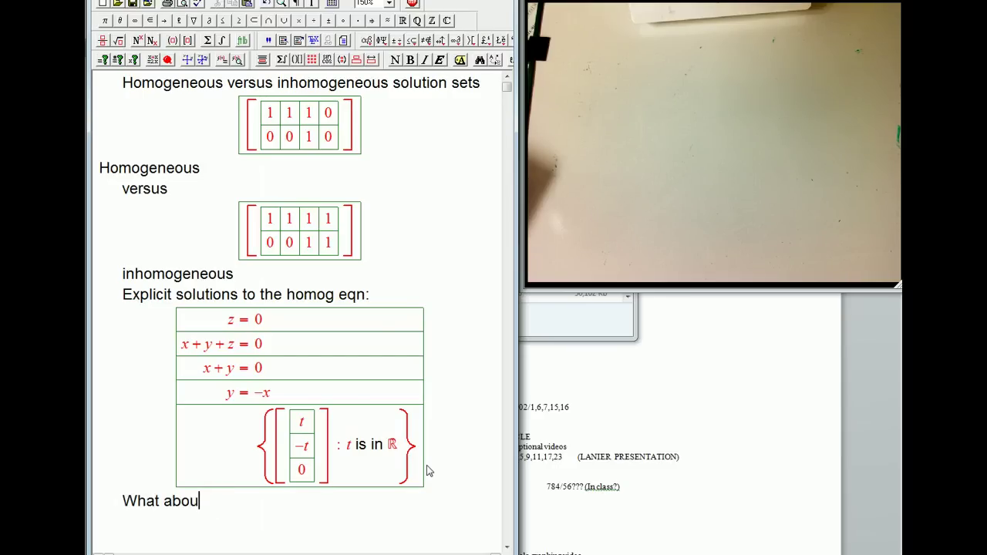
{"action": "type", "text": "t inhomo"}
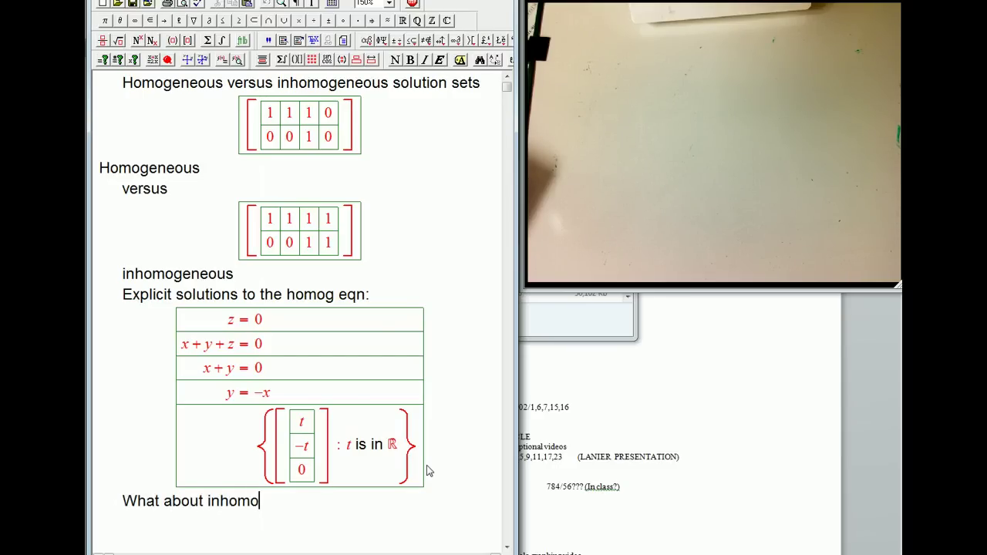
{"action": "type", "text": "geneous cas"}
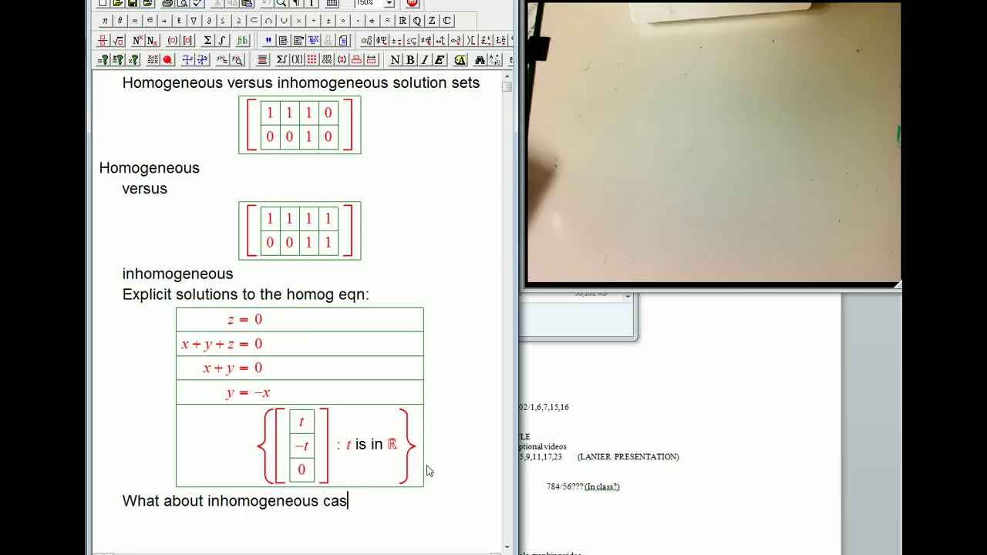
{"action": "type", "text": "e?"}
- Enter display rows z = 1, x + y + 1 = 1 and x + y = 0
{"action": "key", "text": "ctrl+d"}
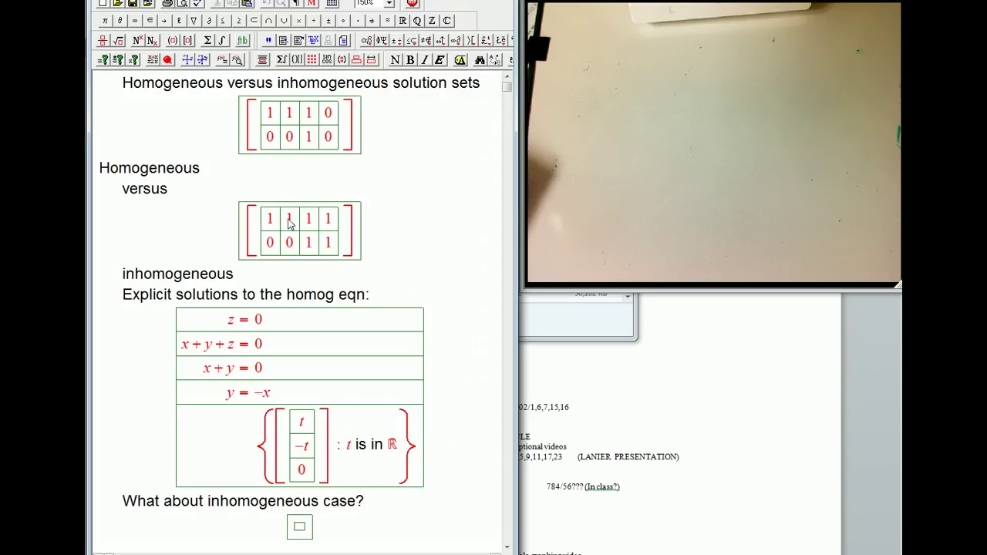
{"action": "type", "text": "z=1"}
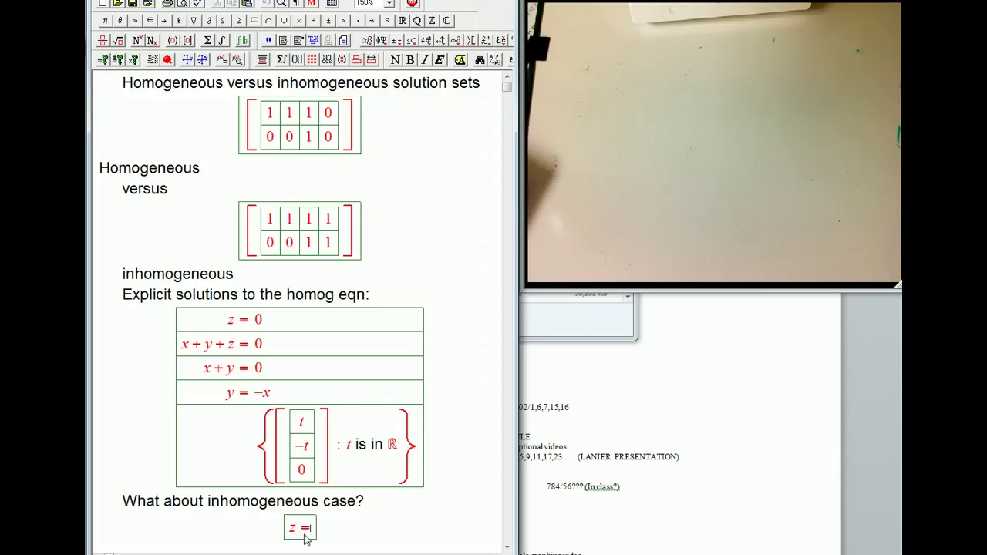
{"action": "key", "text": "Return"}
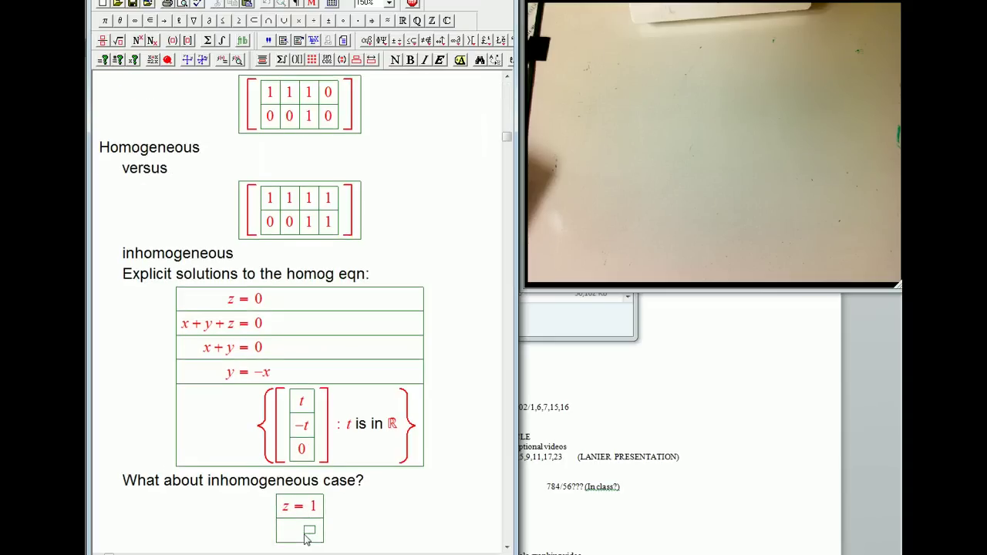
{"action": "type", "text": "x + y + 1 "}
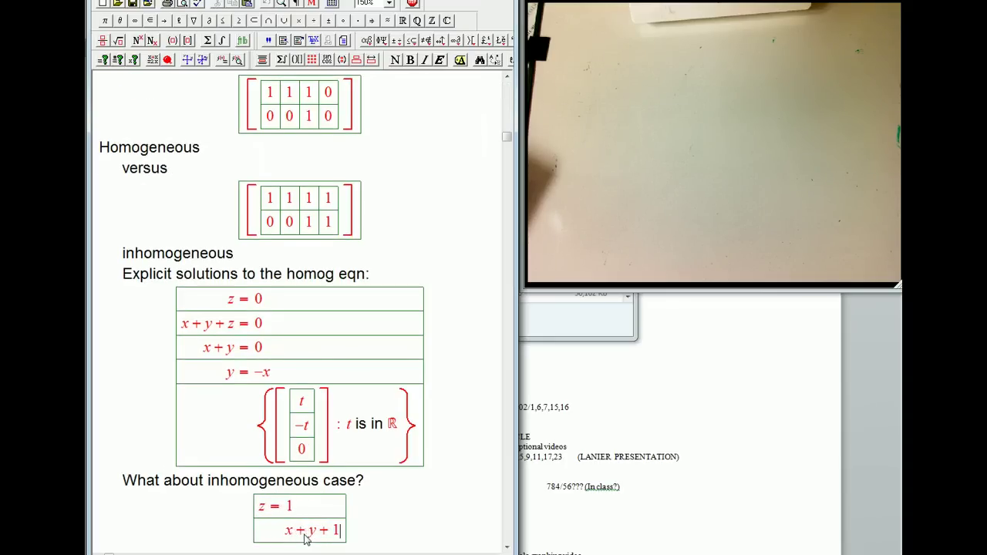
{"action": "type", "text": "= 1"}
{"action": "key", "text": "Return"}
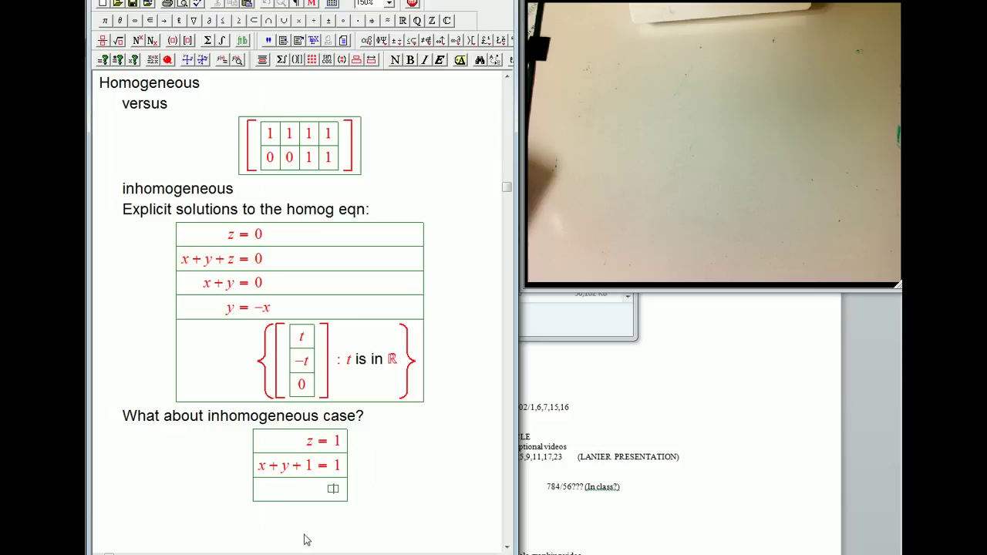
{"action": "type", "text": "x+y=0"}
{"action": "key", "text": "Return"}
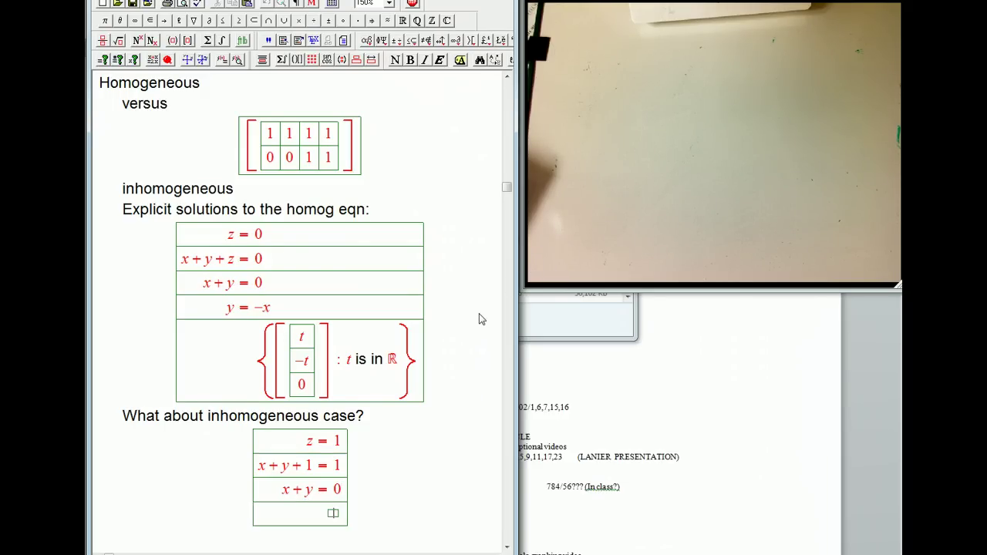
- Paste the homogeneous set into the new row and change its bottom entry to 1
{"action": "left_click_drag", "start_coordinate": [256, 363], "coordinate": [305, 366]}
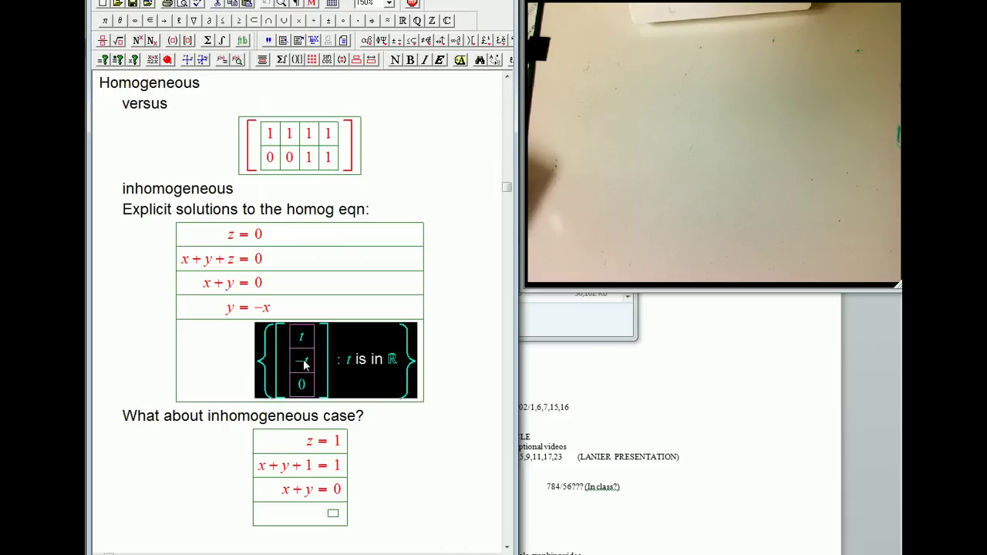
{"action": "left_click", "coordinate": [333, 513]}
{"action": "key", "text": "ctrl+v"}
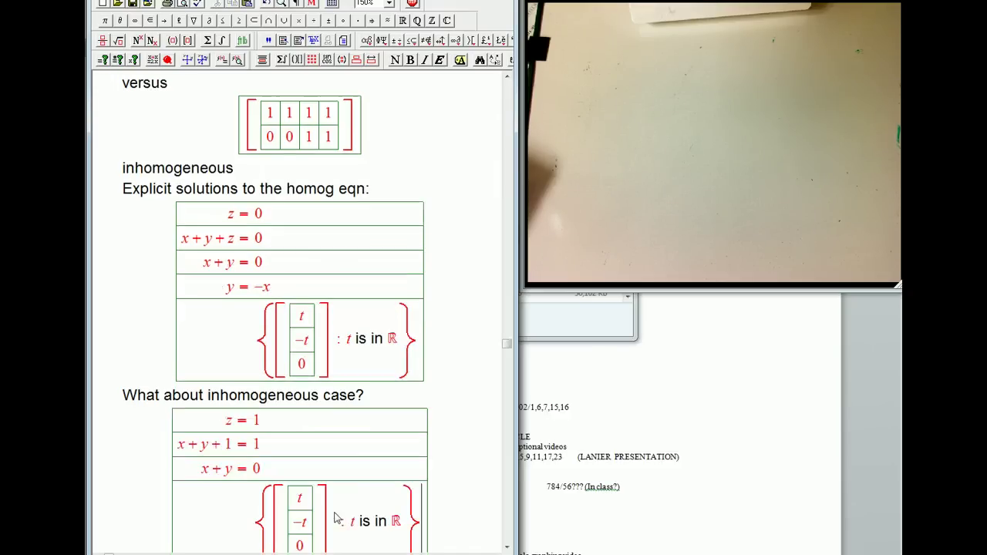
{"action": "left_click", "coordinate": [303, 546]}
{"action": "key", "text": "BackSpace"}
{"action": "type", "text": "1"}
{"action": "left_click", "coordinate": [507, 548]}
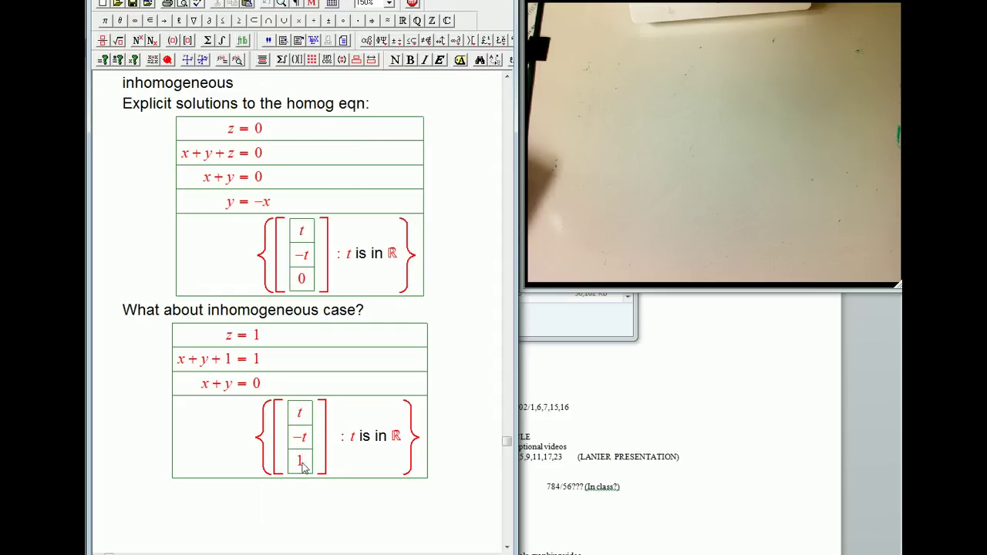
- Append = and the homogeneous set {[t, −t, 0] : t is in ℝ} followed by +
{"action": "left_click", "coordinate": [417, 457]}
{"action": "type", "text": "="}
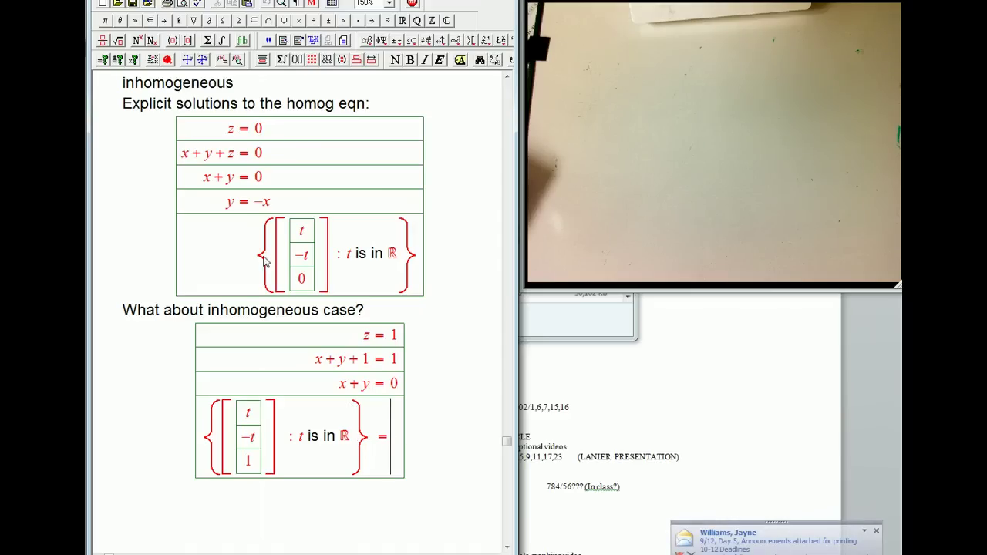
{"action": "left_click_drag", "start_coordinate": [264, 265], "coordinate": [309, 269]}
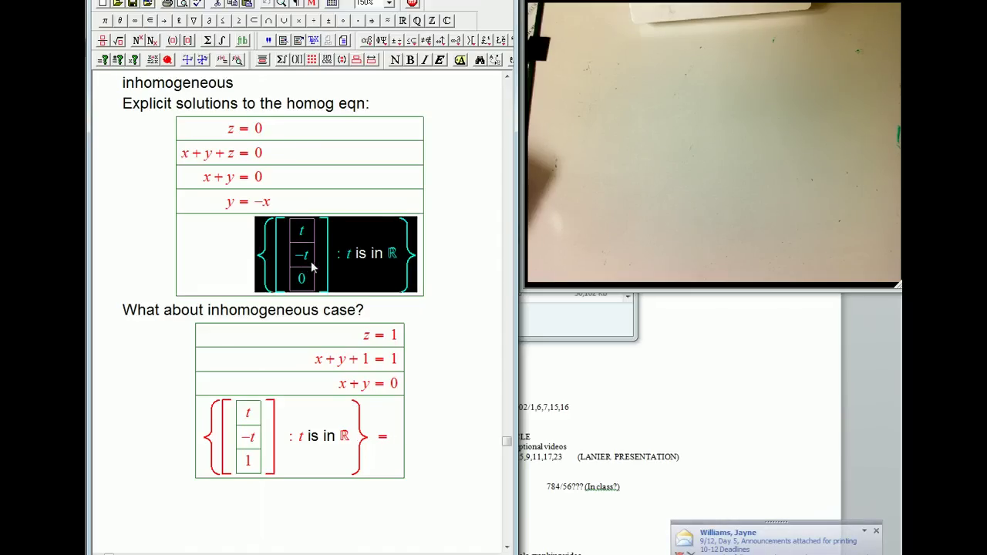
{"action": "left_click", "coordinate": [397, 447]}
{"action": "key", "text": "ctrl+v"}
{"action": "left_click", "coordinate": [392, 449]}
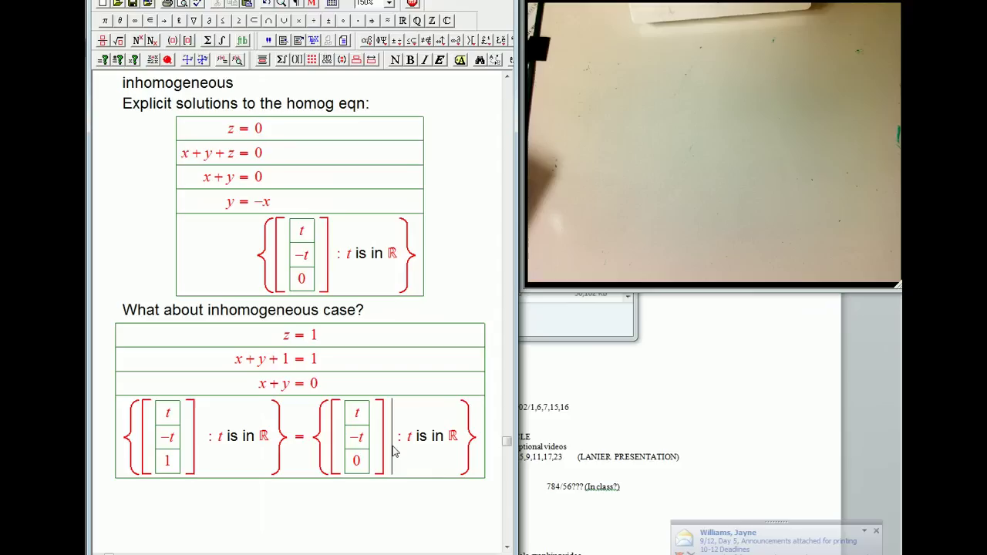
{"action": "type", "text": "+"}
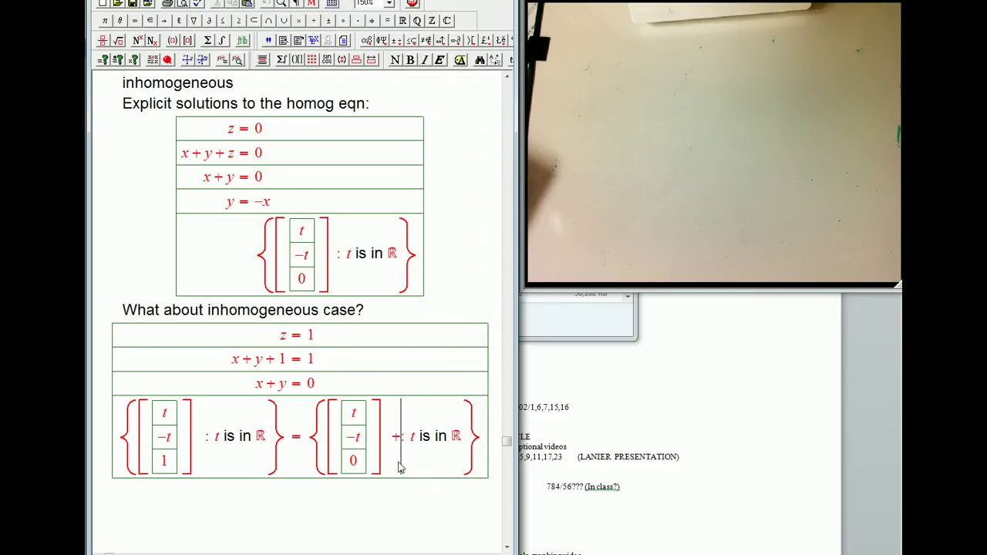
- Add the vector [0, 0, 1] after the plus by copying and editing [t, −t, 0]
{"action": "key", "text": "shift+Left"}
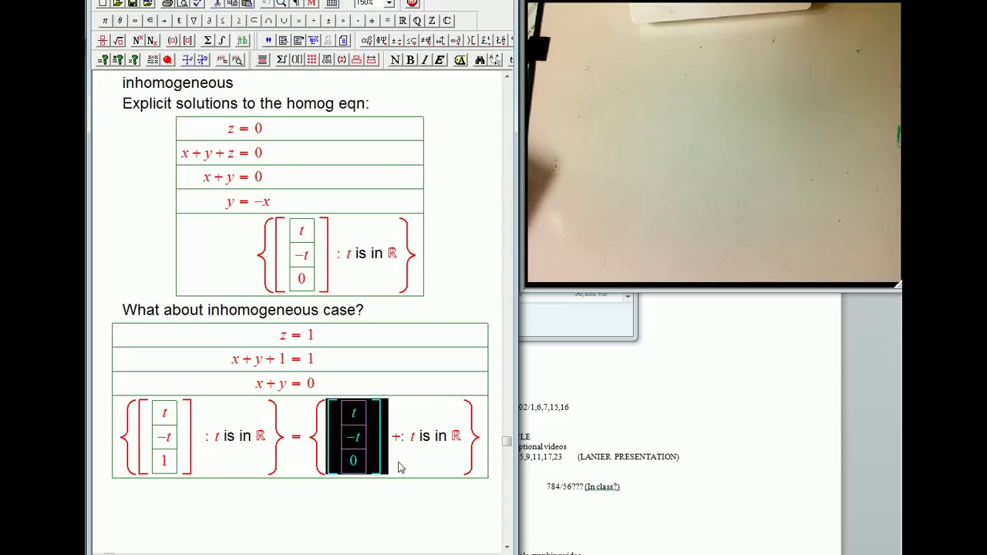
{"action": "key", "text": "ctrl+c"}
{"action": "key", "text": "Right"}
{"action": "key", "text": "ctrl+v"}
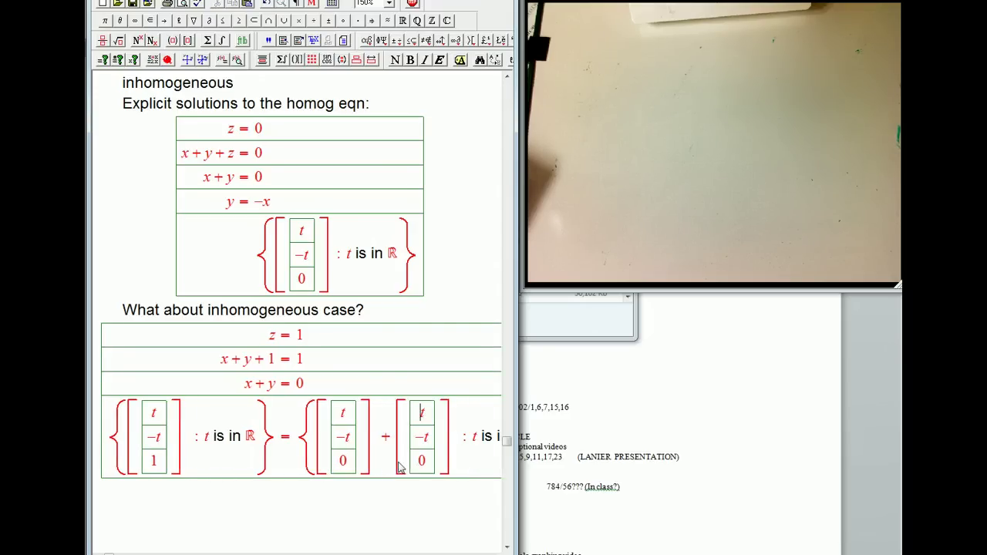
{"action": "key", "text": "Delete"}
{"action": "type", "text": "0"}
{"action": "key", "text": "Down"}
{"action": "key", "text": "BackSpace"}
{"action": "key", "text": "BackSpace"}
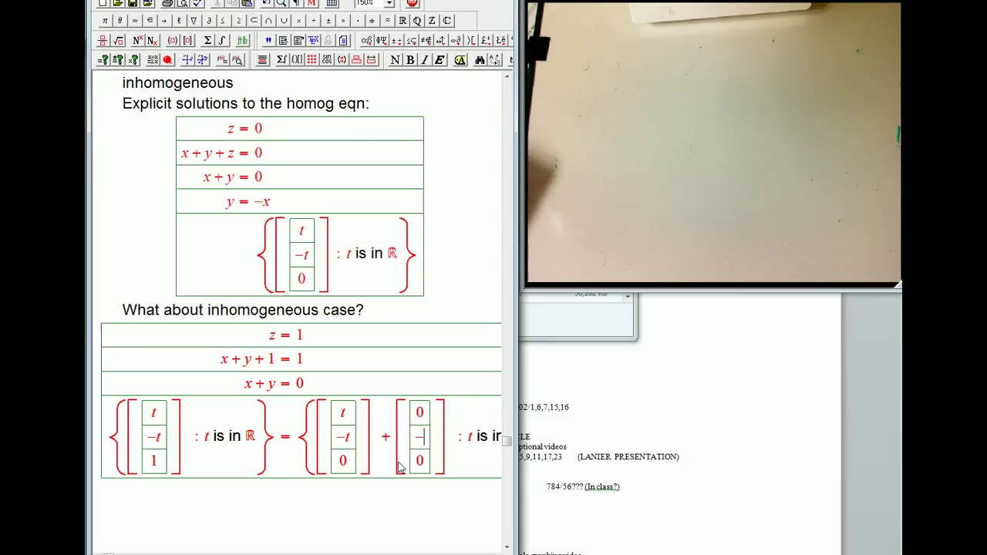
{"action": "type", "text": "0"}
{"action": "key", "text": "BackSpace"}
{"action": "type", "text": "1"}
{"action": "key", "text": "Right"}
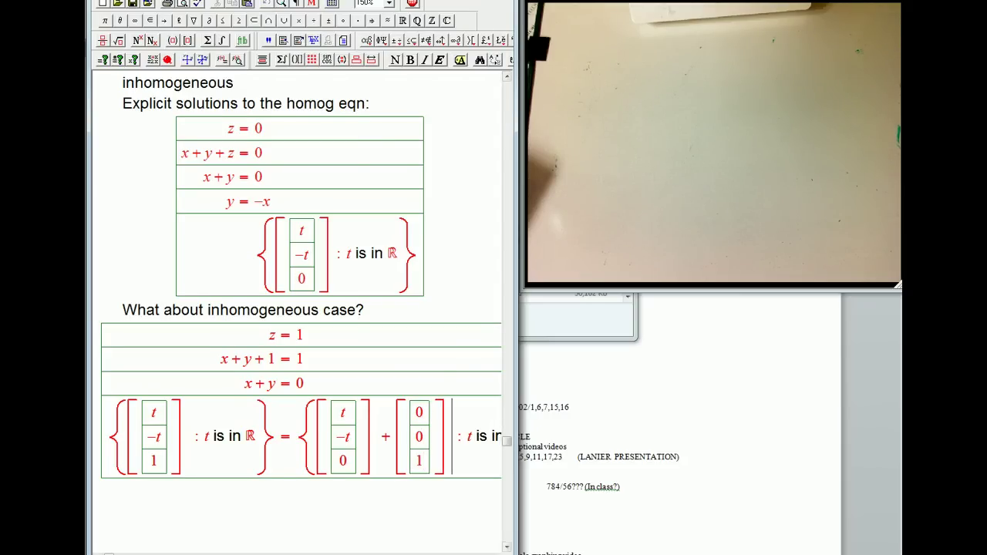
- Write 'Parallel lines algebraically: {tu} and {tu + v}' with set braces and a bold u
{"action": "left_click", "coordinate": [498, 2]}
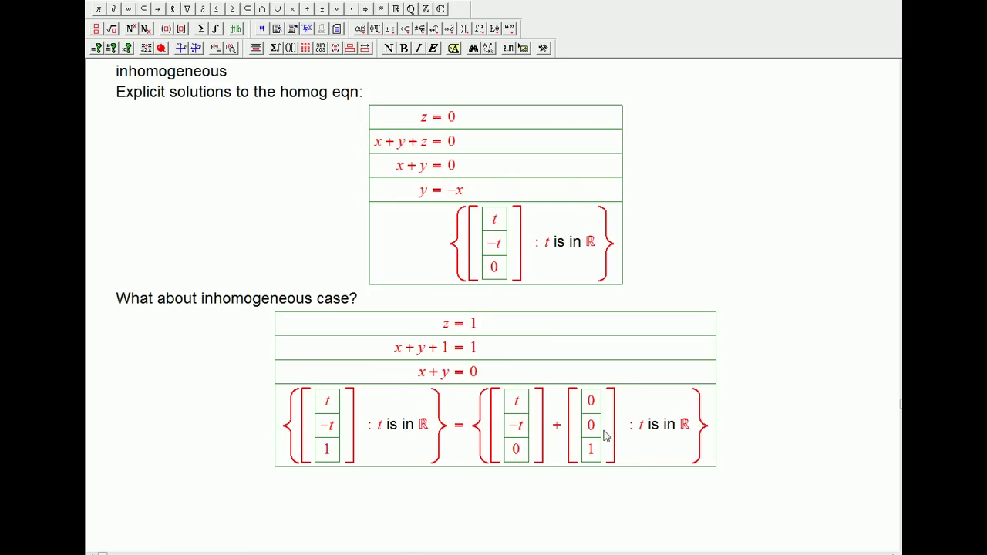
{"action": "type", "text": "Parallel lines"}
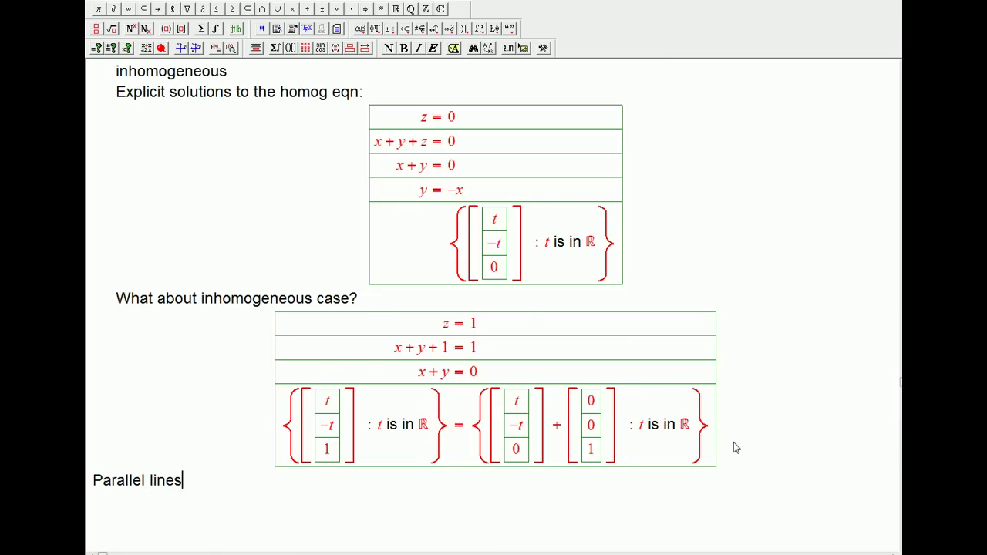
{"action": "type", "text": " algebraically"}
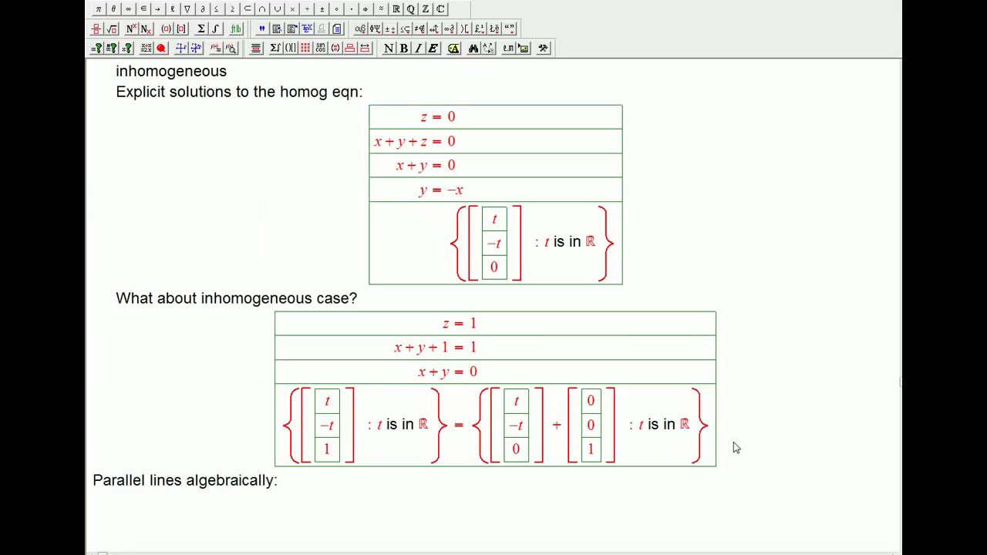
{"action": "type", "text": ":"}
{"action": "key", "text": "ctrl+m"}
{"action": "key", "text": "ctrl+braceleft"}
{"action": "type", "text": "t"}
{"action": "type", "text": "and"}
{"action": "key", "text": "BackSpace"}
{"action": "key", "text": "BackSpace"}
{"action": "key", "text": "BackSpace"}
{"action": "key", "text": "ctrl+t"}
{"action": "type", "text": "and"}
{"action": "key", "text": "ctrl+braceleft"}
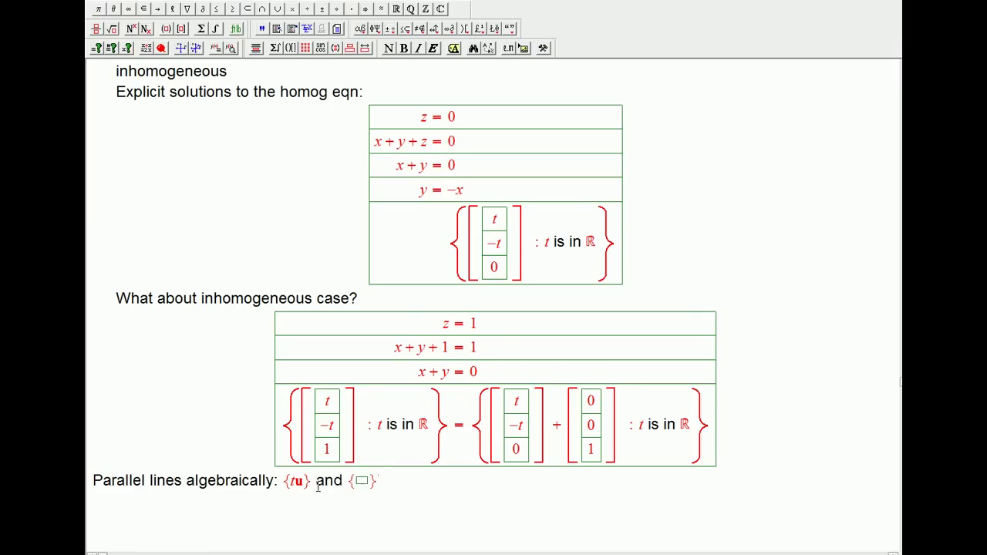
{"action": "type", "text": "tu + v"}
{"action": "left_click", "coordinate": [405, 48]}
- Shrink the notes window to half width so the webcam sketch of the parallel lines shows
{"action": "key", "text": "super+Down"}
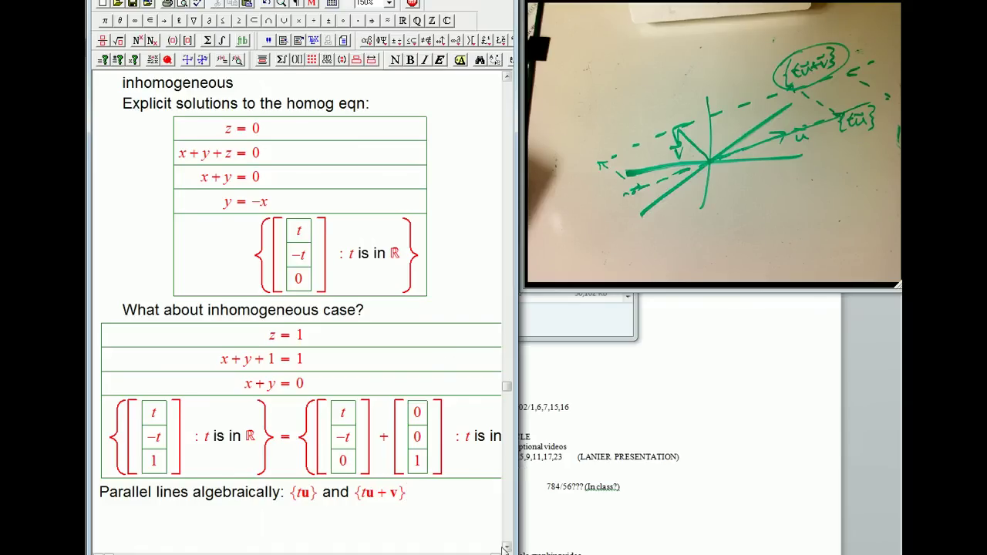
- Write the 'General phenomenon' paragraph: inhomogeneous solution sets are parallel to homogeneous ones
{"action": "left_click", "coordinate": [507, 547]}
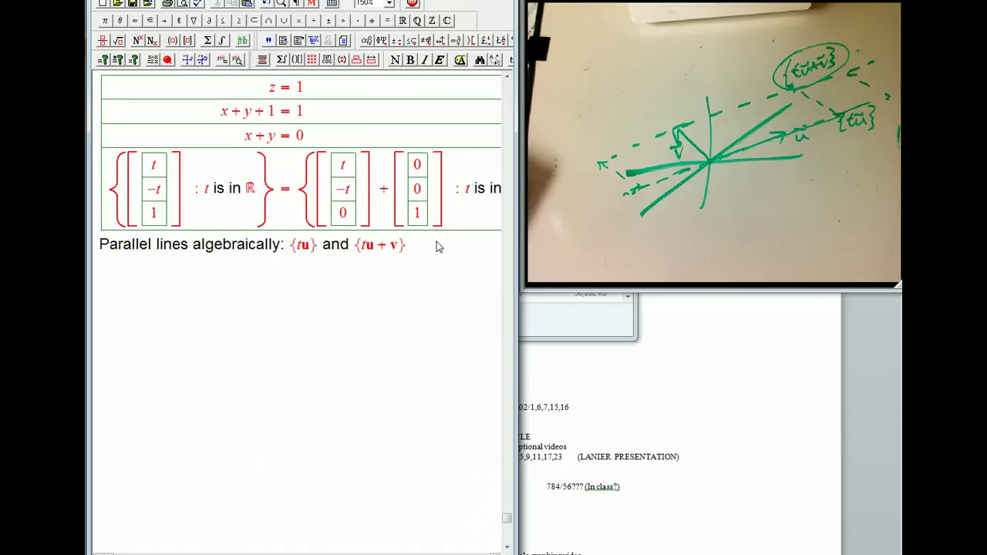
{"action": "key", "text": "Return"}
{"action": "type", "text": "General"}
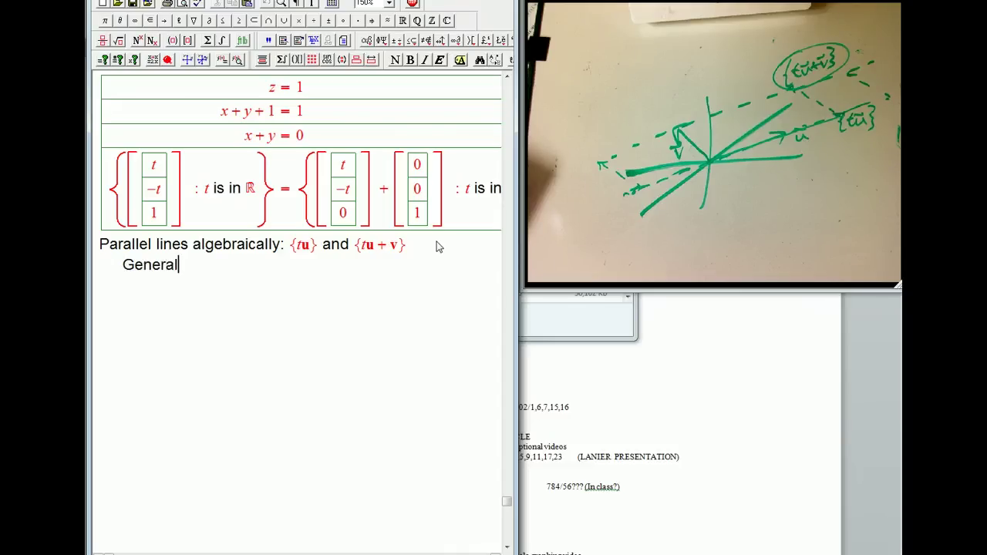
{"action": "type", "text": " phenomenon: "}
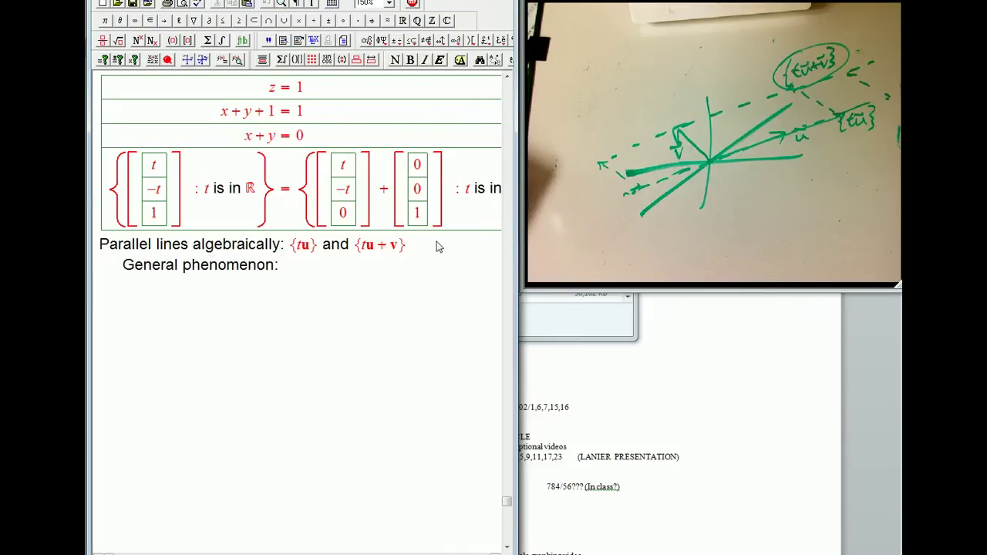
{"action": "type", "text": "the solution"}
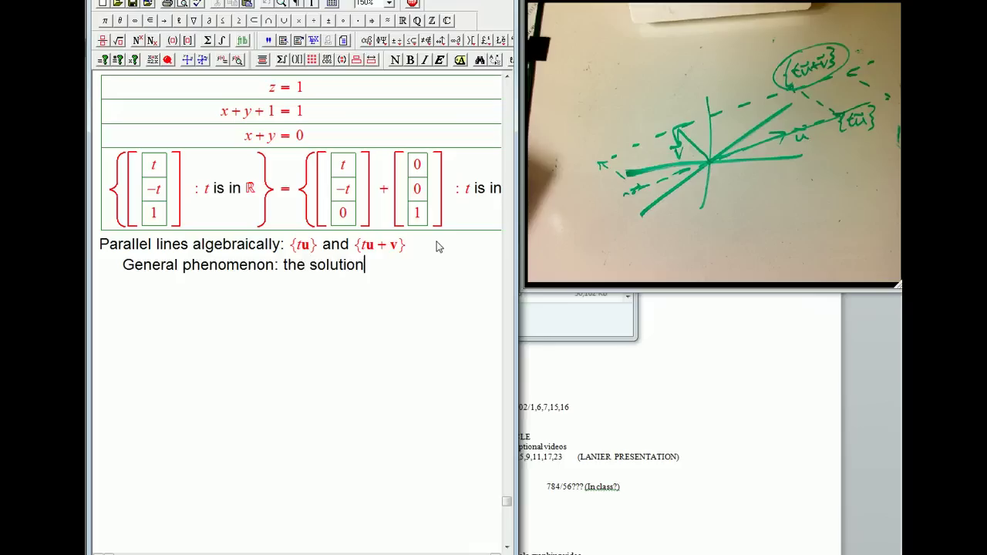
{"action": "type", "text": "s el"}
{"action": "key", "text": "BackSpace"}
{"action": "key", "text": "BackSpace"}
{"action": "key", "text": "BackSpace"}
{"action": "key", "text": "BackSpace"}
{"action": "type", "text": "sets"}
{"action": "type", "text": " t"}
{"action": "key", "text": "BackSpace"}
{"action": "key", "text": "BackSpace"}
{"action": "key", "text": "BackSpace"}
{"action": "type", "text": "to an"}
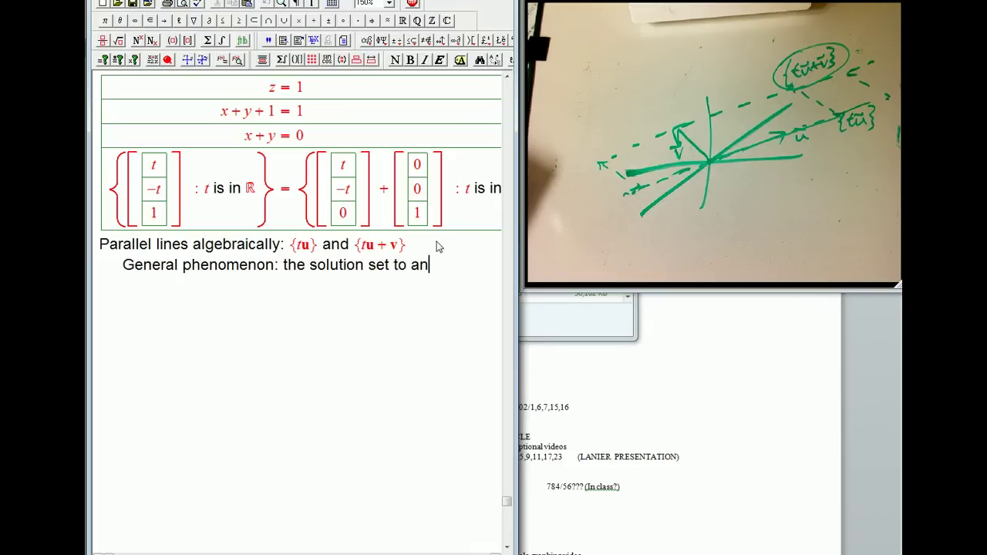
{"action": "type", "text": " inhomog"}
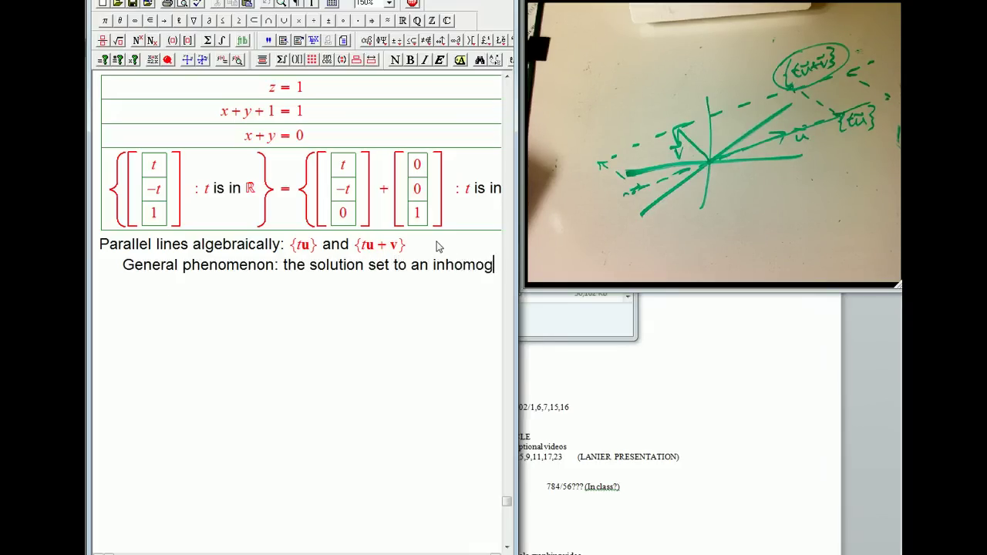
{"action": "type", "text": "eneous equat"}
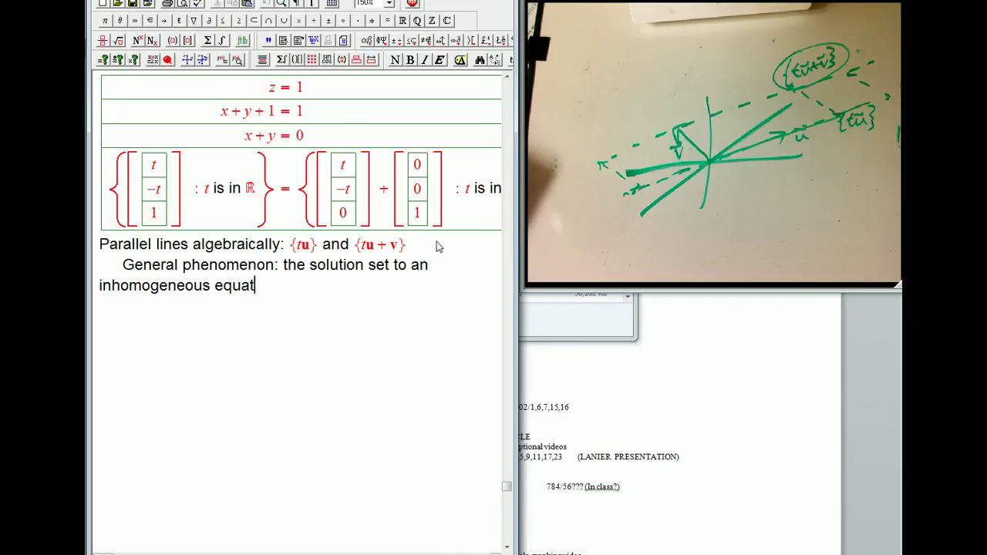
{"action": "type", "text": "ion is paralle"}
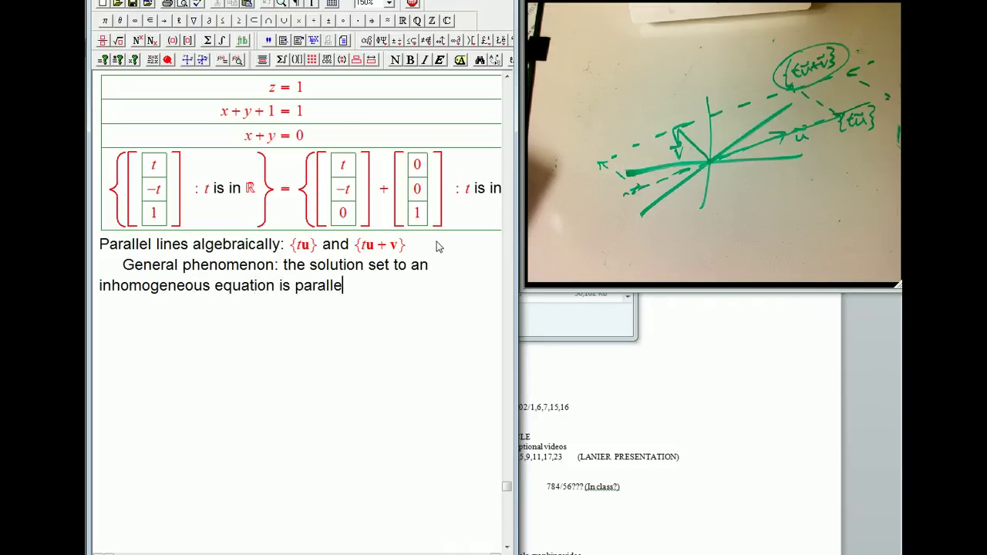
{"action": "type", "text": "l to the solut"}
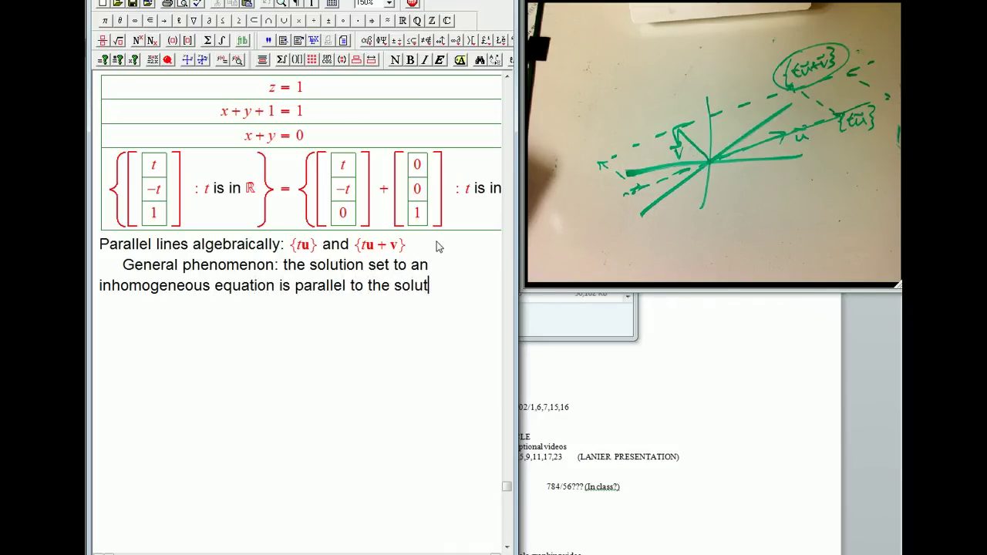
{"action": "type", "text": "ions et of the corresp"}
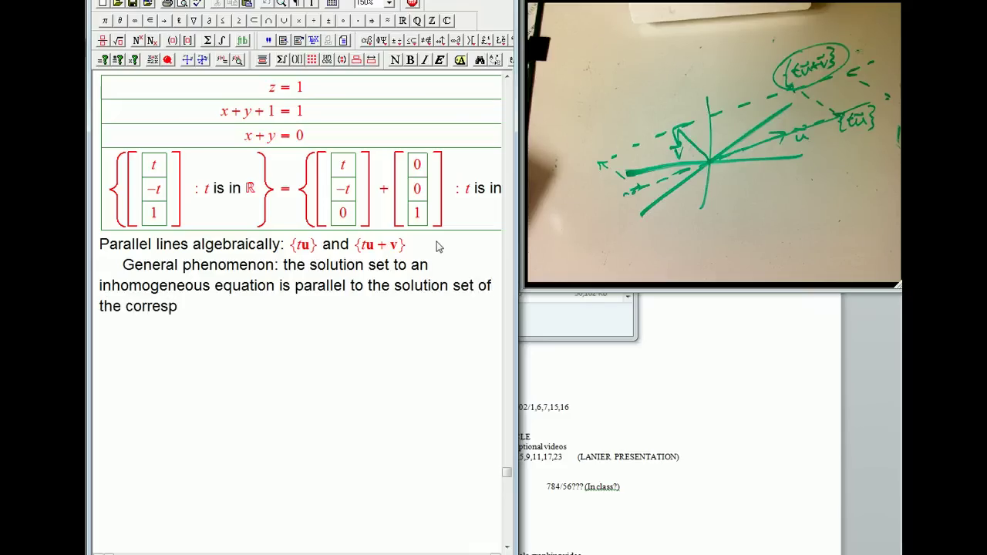
{"action": "type", "text": "onding hom"}
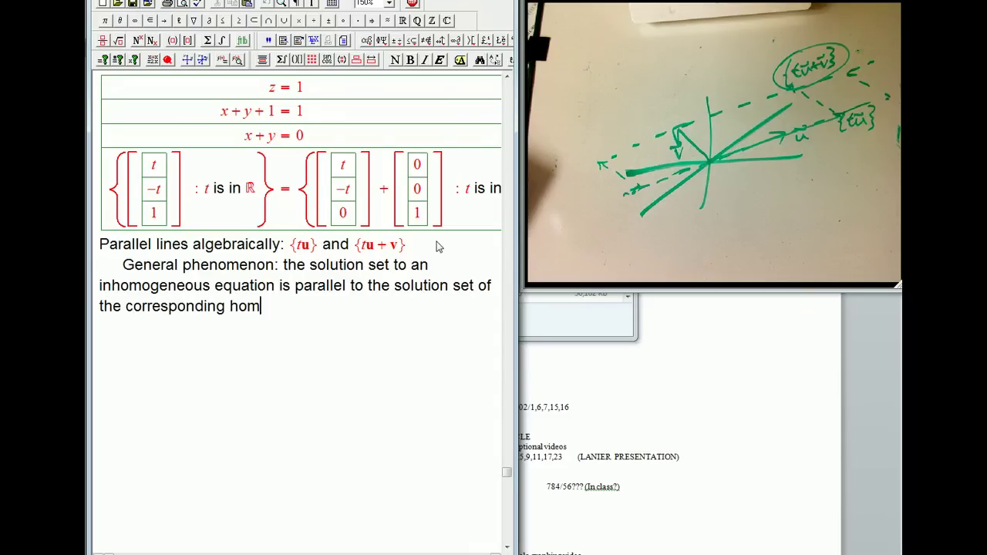
{"action": "type", "text": "ogeneous equation"}
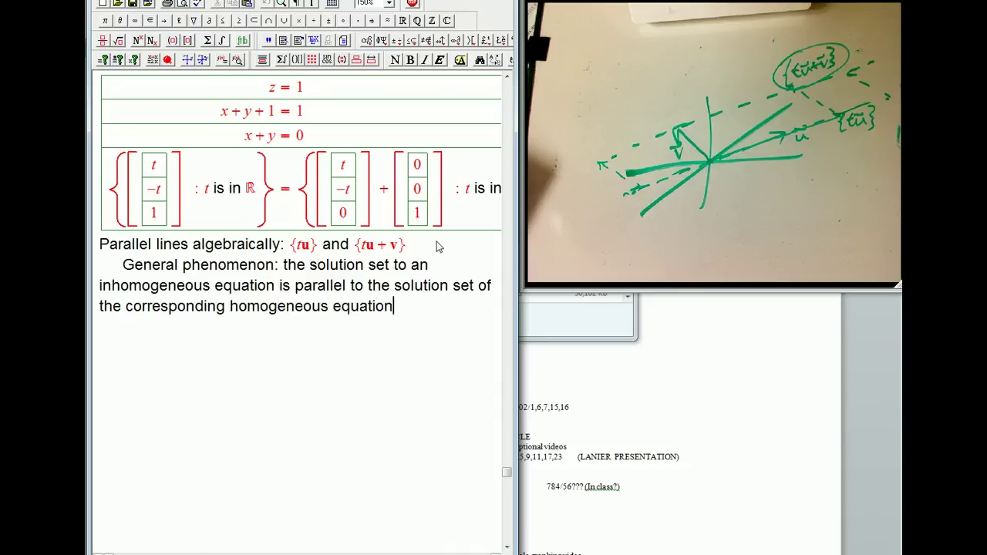
{"action": "type", "text": ", and so can be ob"}
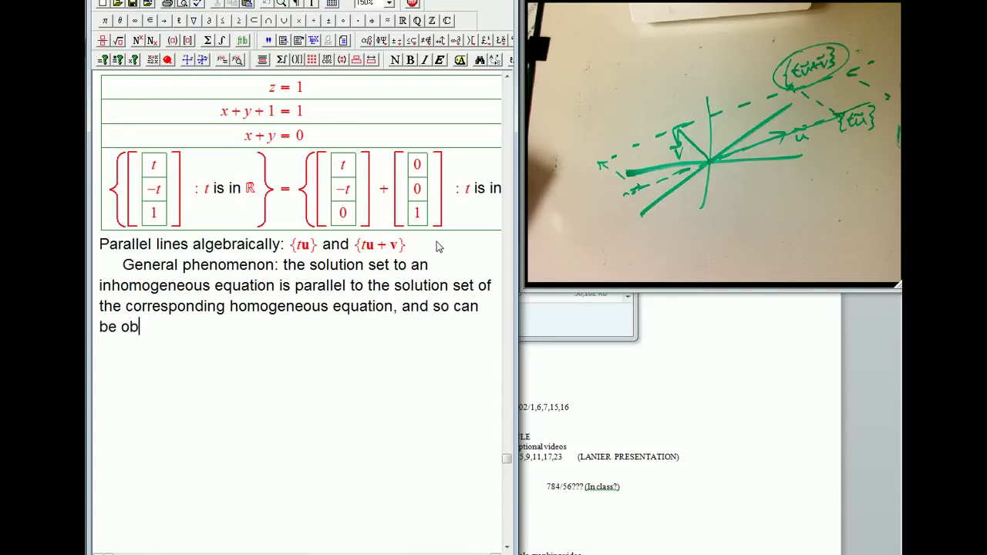
{"action": "type", "text": "tained by ad"}
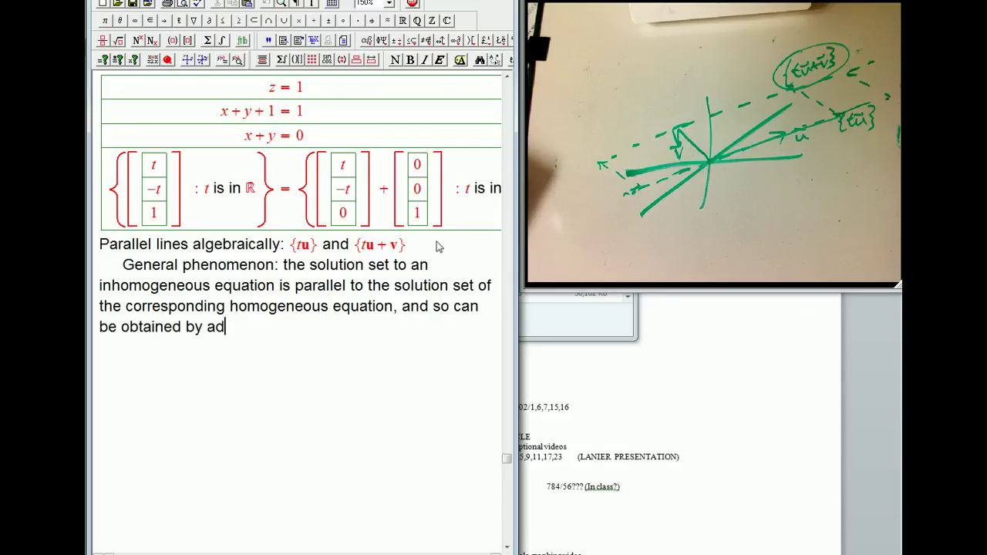
{"action": "type", "text": "ding a fixed "}
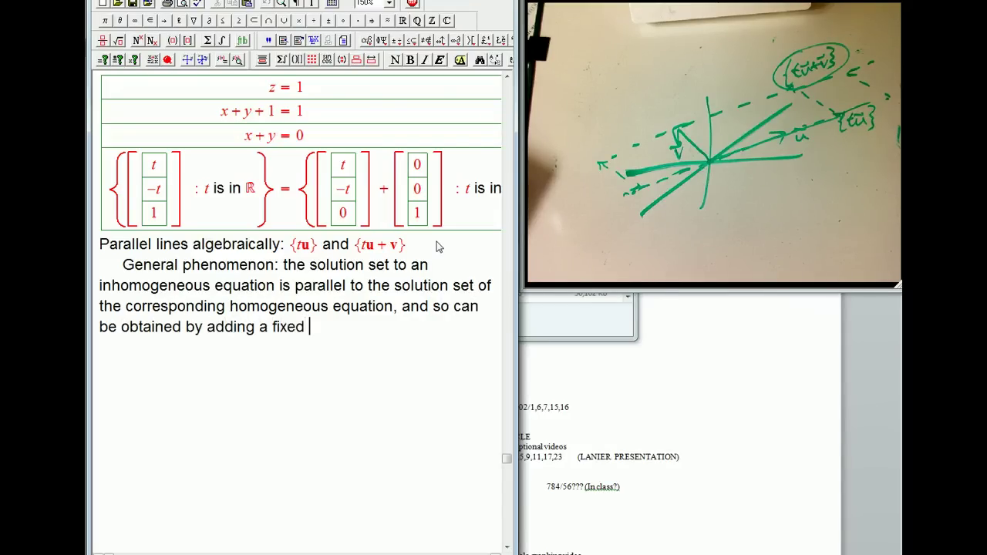
{"action": "type", "text": "vector to"}
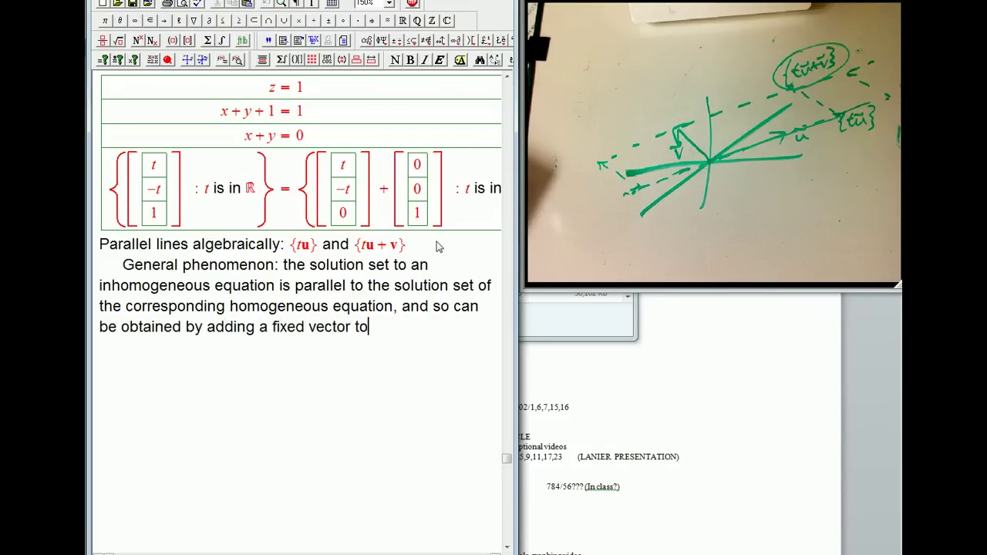
{"action": "type", "text": " any hom"}
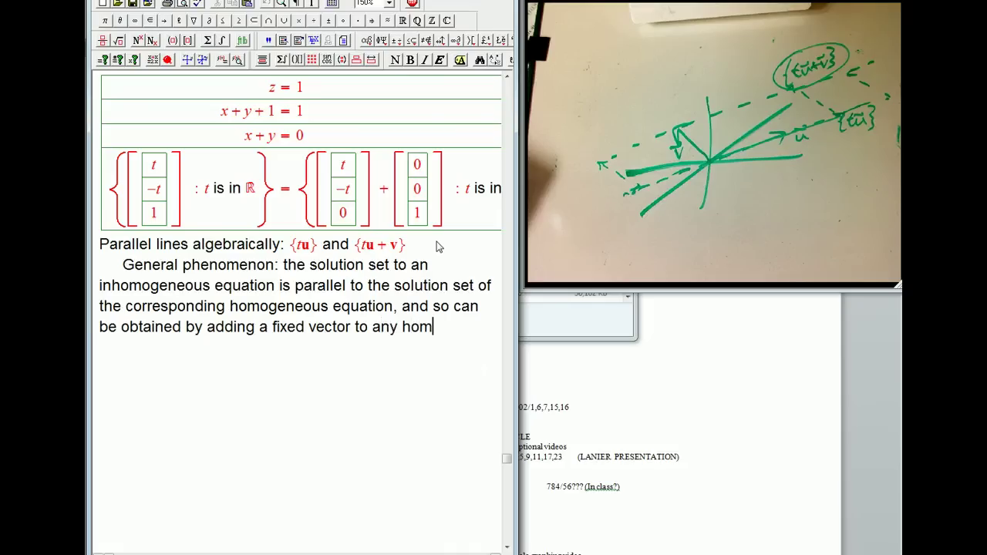
{"action": "type", "text": "ogeneous s"}
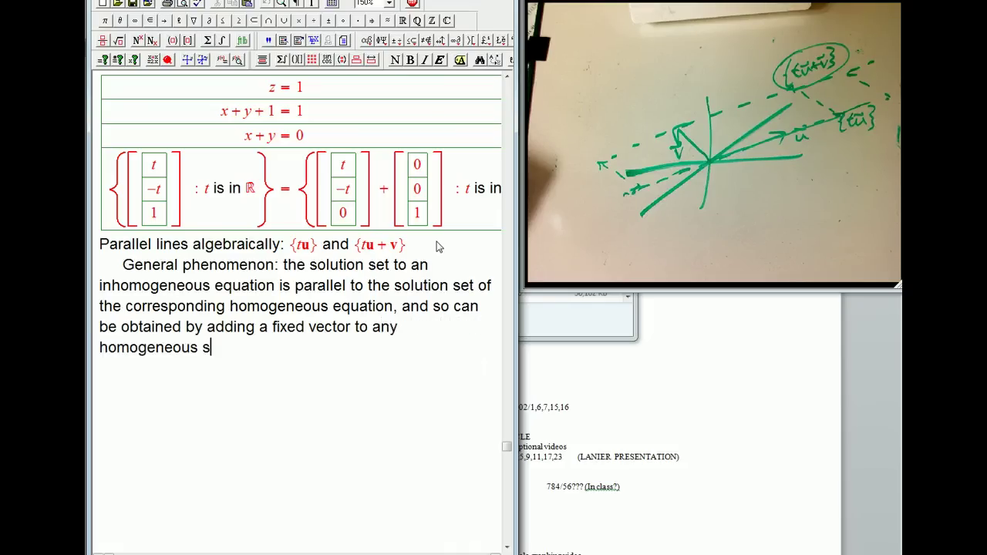
{"action": "type", "text": "olution."}
- Start a display reading bold x_H 'is a homogeneous solution to'
{"action": "key", "text": "ctrl+d"}
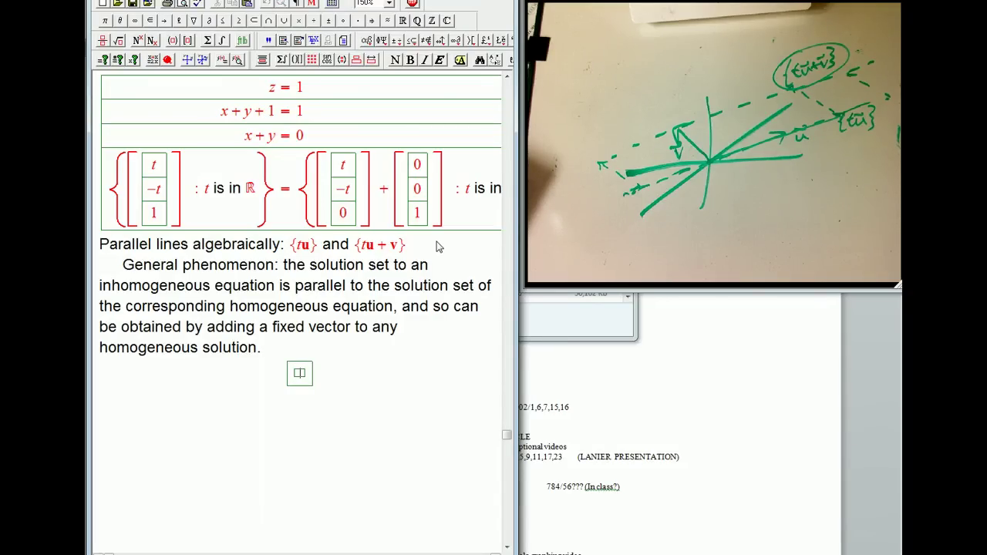
{"action": "type", "text": "x"}
{"action": "key", "text": "ctrl+l"}
{"action": "type", "text": "H"}
{"action": "key", "text": "shift+Left"}
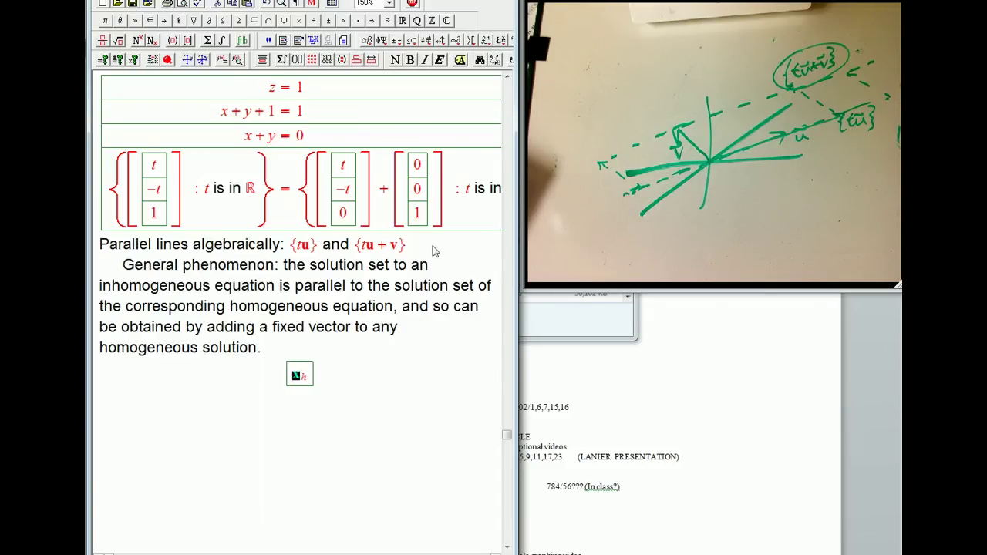
{"action": "key", "text": "ctrl+b"}
{"action": "type", "text": "is a hom"}
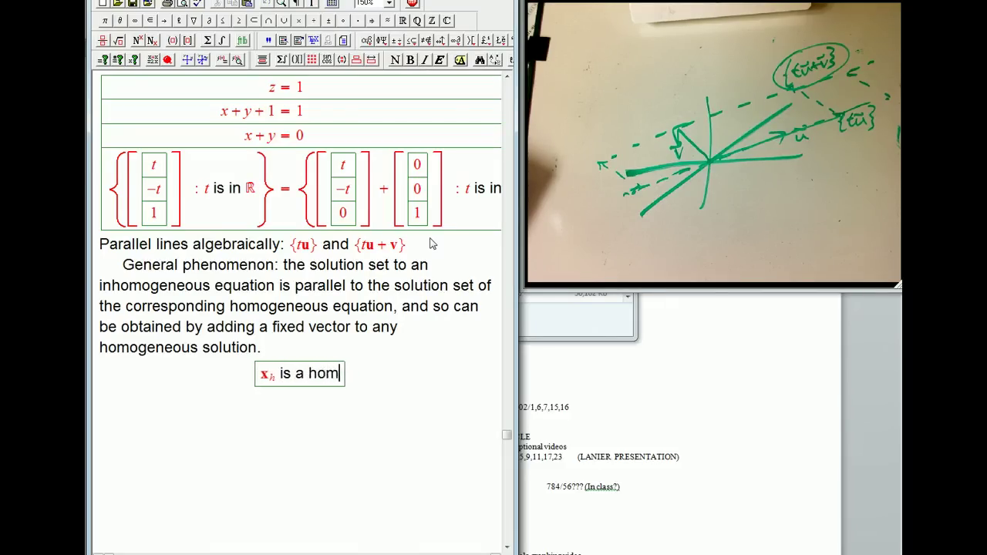
{"action": "type", "text": "ogene"}
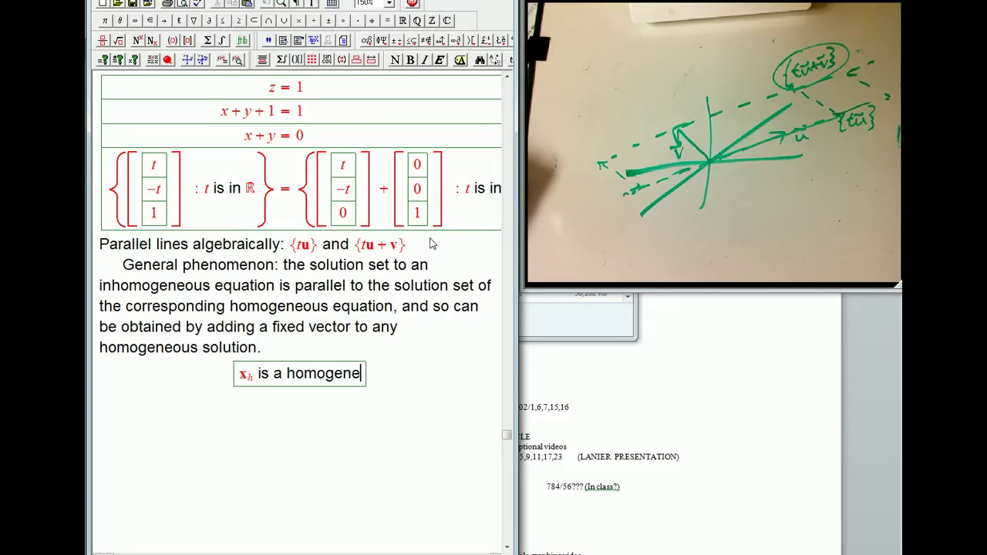
{"action": "type", "text": "ous solut"}
{"action": "key", "text": "BackSpace"}
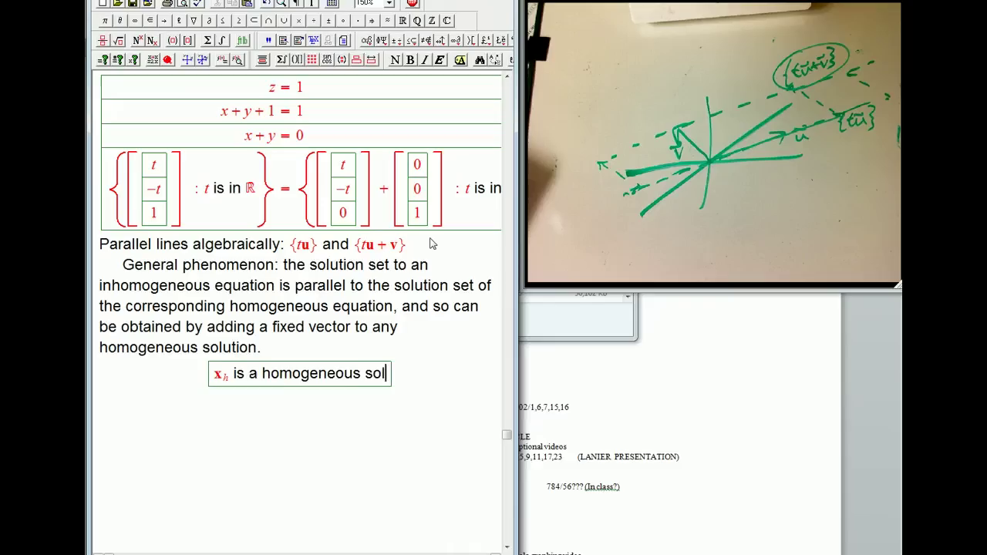
{"action": "type", "text": "ution"}
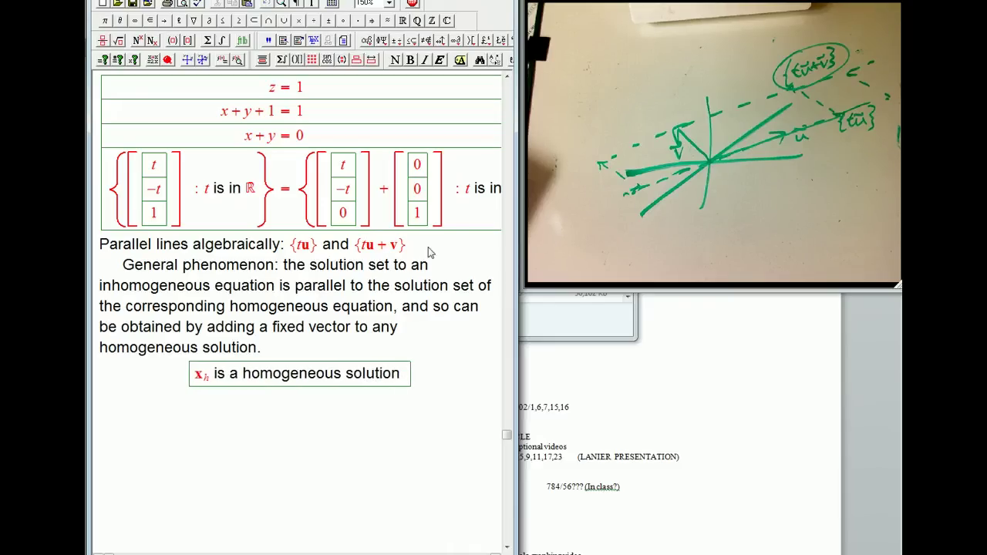
{"action": "type", "text": " to "}
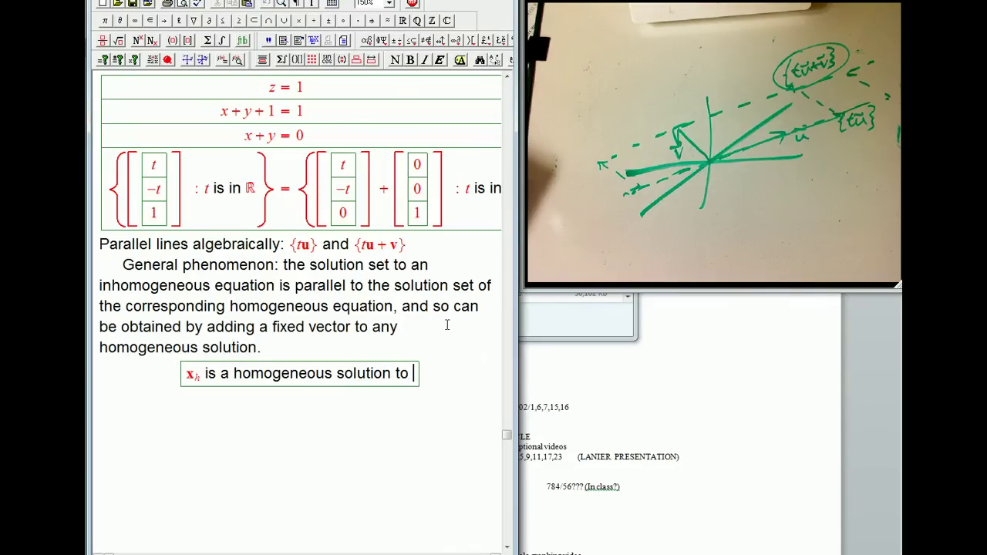
{"action": "type", "text": "A"}
{"action": "key", "text": "BackSpace"}
- Finish the statement with the equation Ax = 0, with x in bold
{"action": "key", "text": "ctrl+m"}
{"action": "type", "text": "A"}
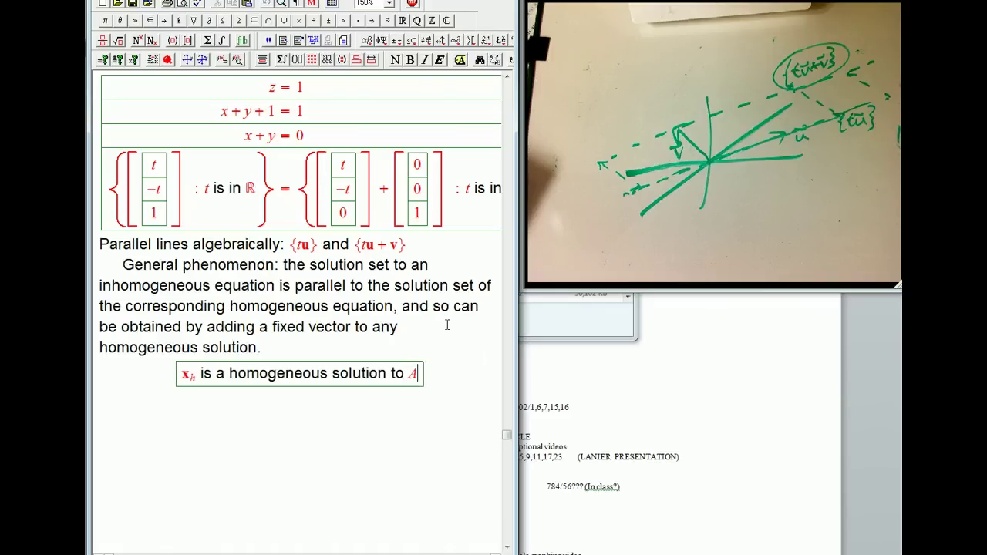
{"action": "type", "text": "x = b"}
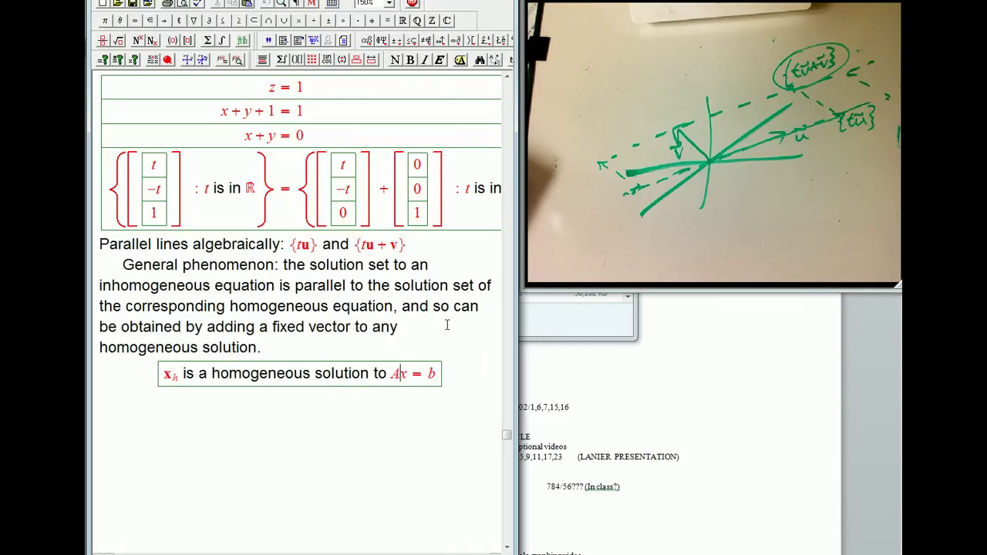
{"action": "key", "text": "shift+Right"}
{"action": "left_click", "coordinate": [411, 61]}
{"action": "key", "text": "End"}
{"action": "key", "text": "shift+Left"}
{"action": "left_click", "coordinate": [411, 60]}
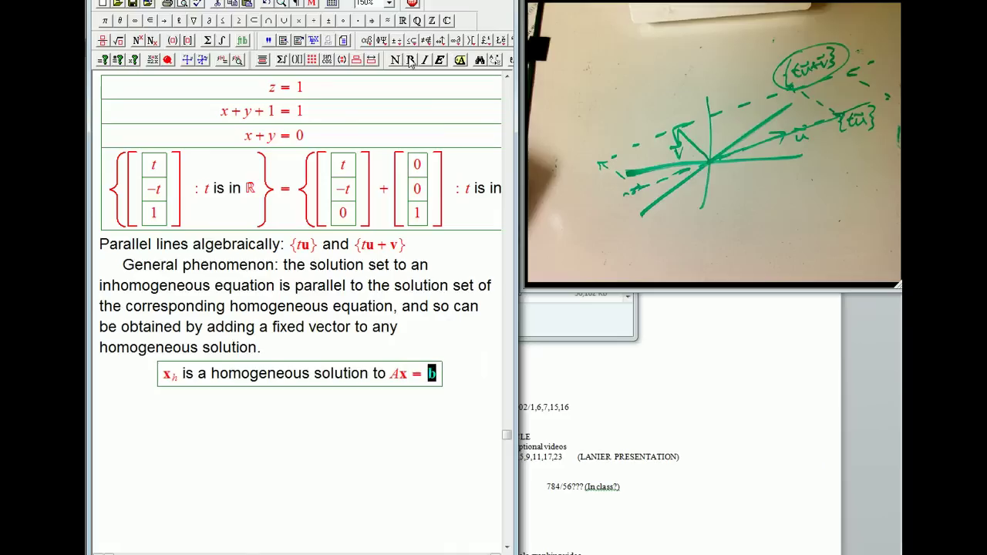
{"action": "key", "text": "End"}
{"action": "key", "text": "BackSpace"}
{"action": "type", "text": "0"}
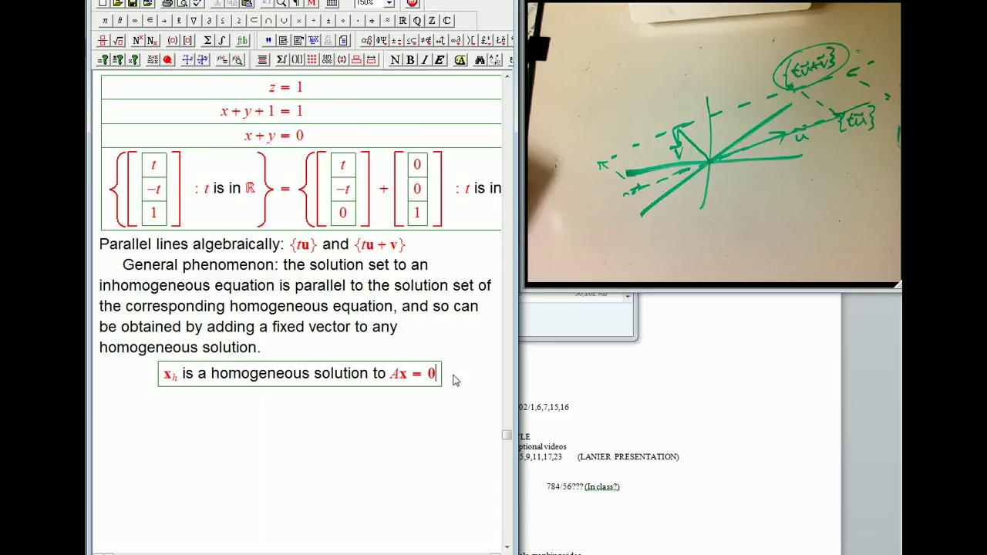
- Begin a new paragraph with 'Suppose' below the boxed statement
{"action": "left_click", "coordinate": [446, 384]}
{"action": "key", "text": "Return"}
{"action": "type", "text": "Suppose"}
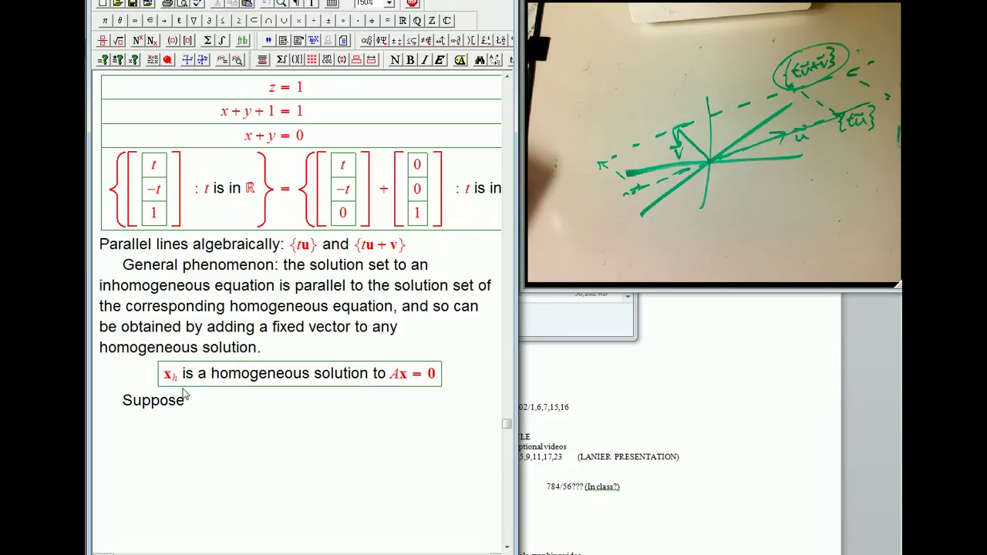
- Continue with 'I have all possible x_h and I have just one particular inhomogeneous solution', fixing the typo
{"action": "type", "text": "I have all possible"}
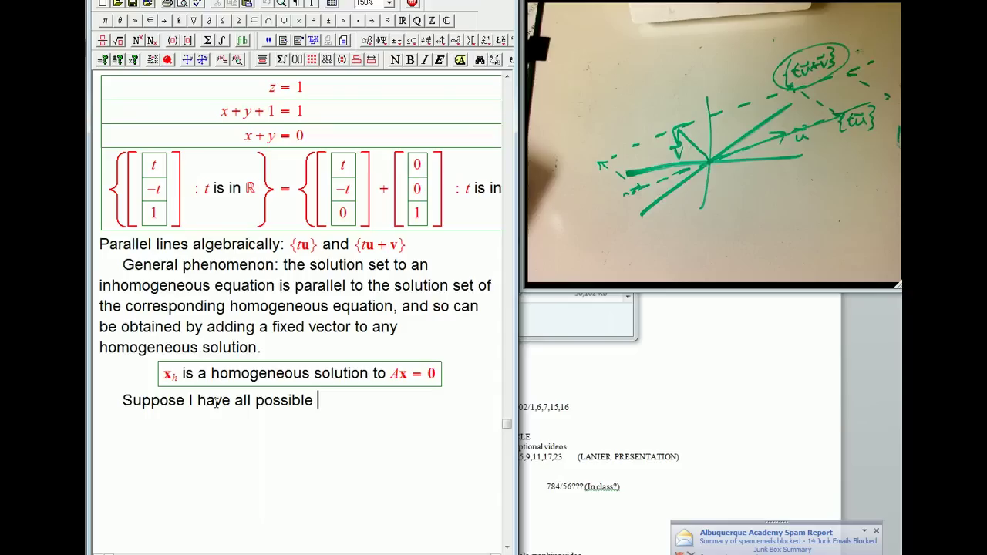
{"action": "left_click_drag", "start_coordinate": [159, 376], "coordinate": [173, 380]}
{"action": "key", "text": "ctrl+c"}
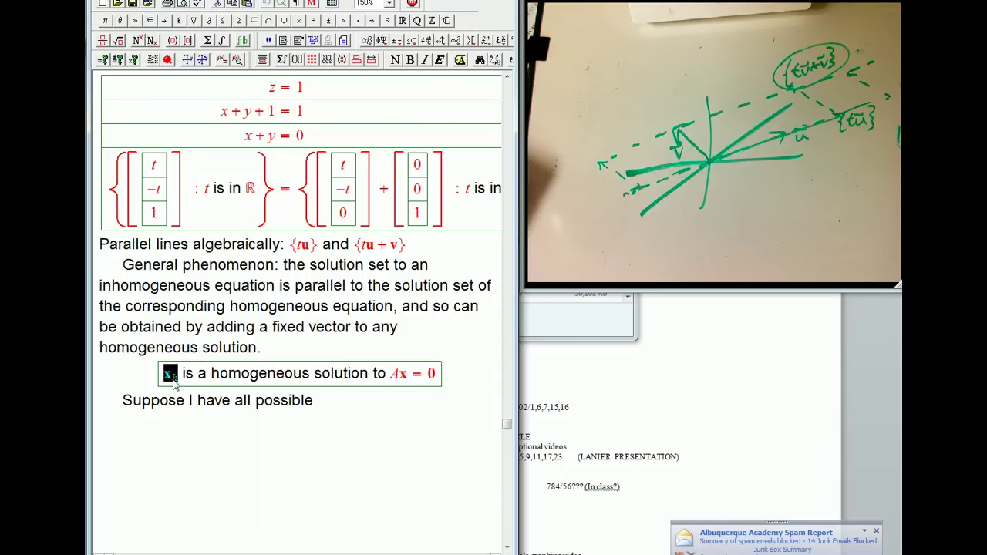
{"action": "left_click", "coordinate": [322, 400]}
{"action": "key", "text": "ctrl+v"}
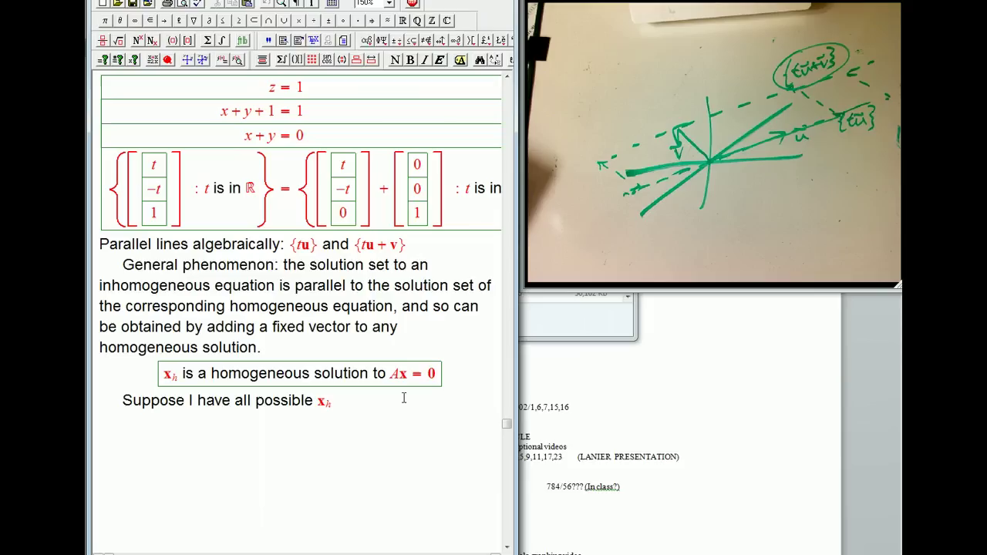
{"action": "type", "text": "and I have just one"}
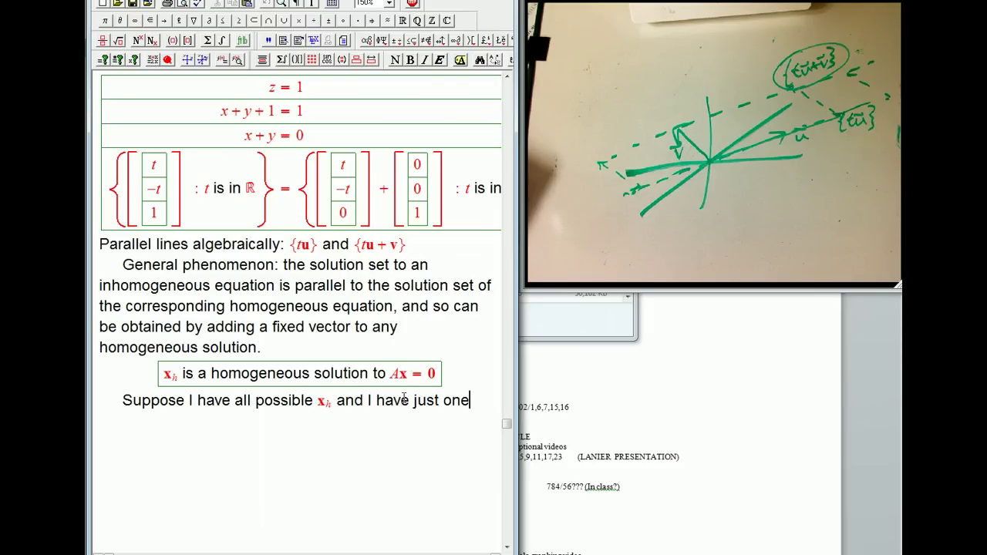
{"action": "type", "text": " partic"}
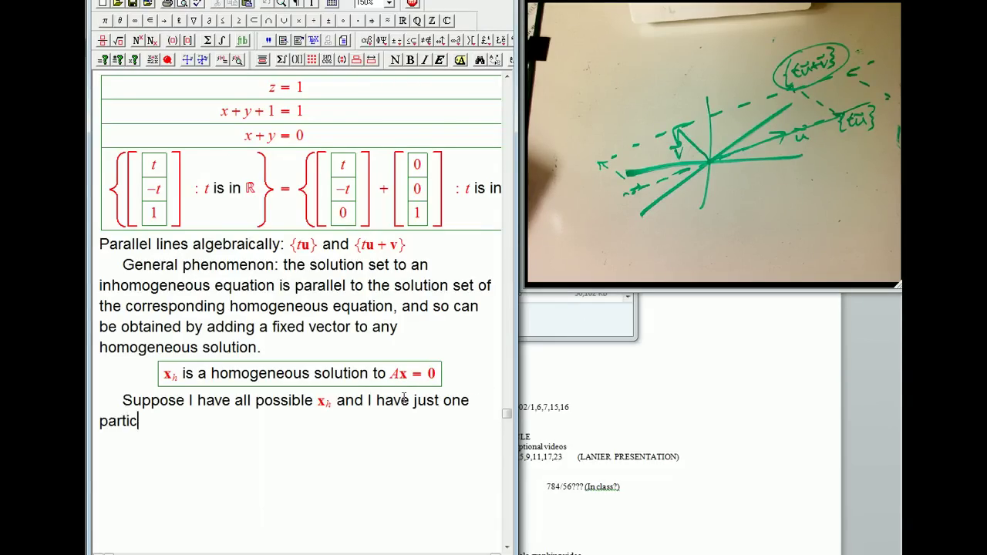
{"action": "type", "text": "ular inhomoe"}
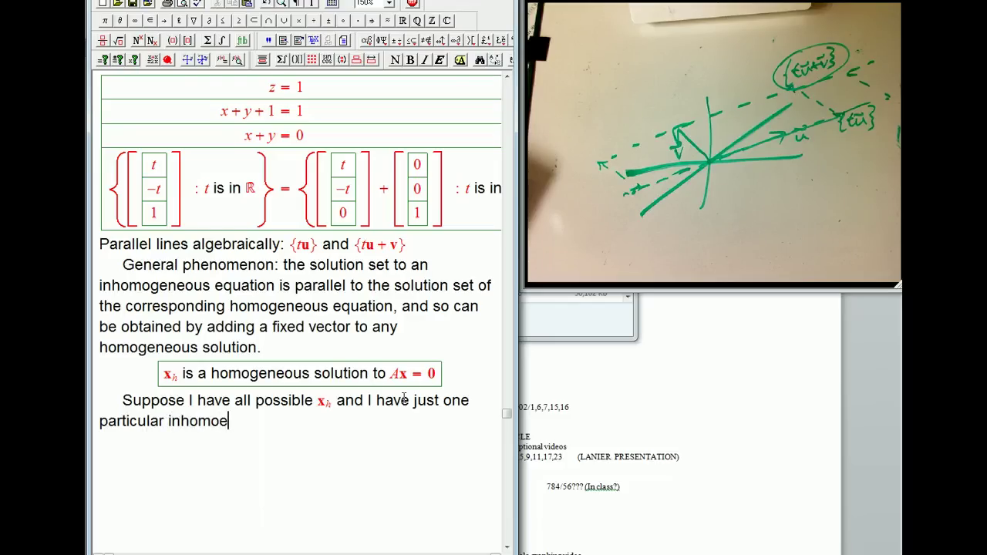
{"action": "key", "text": "BackSpace"}
{"action": "type", "text": "geneous solution"}
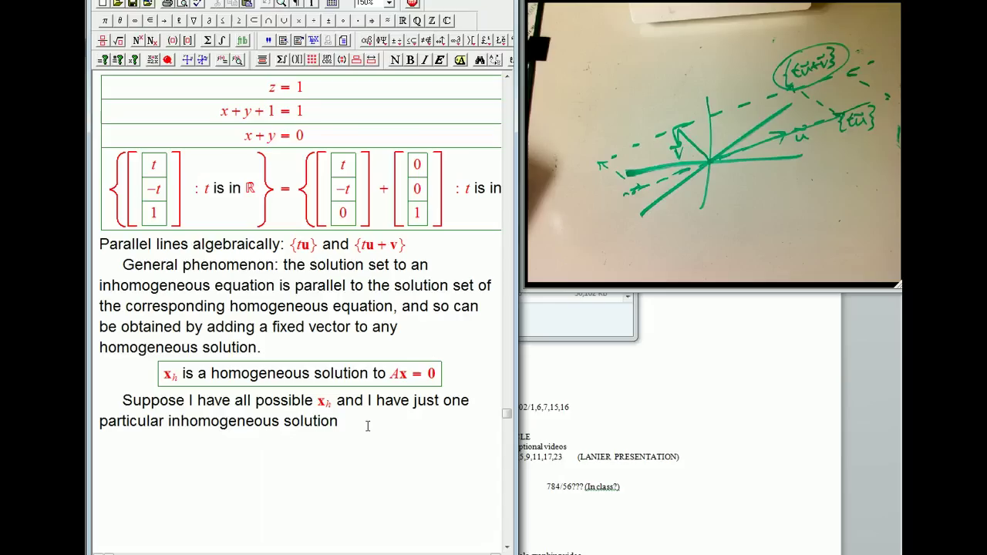
- Enter x_p in math mode with subscript p and make it bold
{"action": "key", "text": "ctrl+m"}
{"action": "type", "text": "x"}
{"action": "key", "text": "ctrl+l"}
{"action": "type", "text": "p"}
{"action": "key", "text": "shift+Left"}
{"action": "left_click", "coordinate": [410, 61]}
{"action": "key", "text": "Right"}
{"action": "left_click_drag", "start_coordinate": [100, 423], "coordinate": [166, 429]}
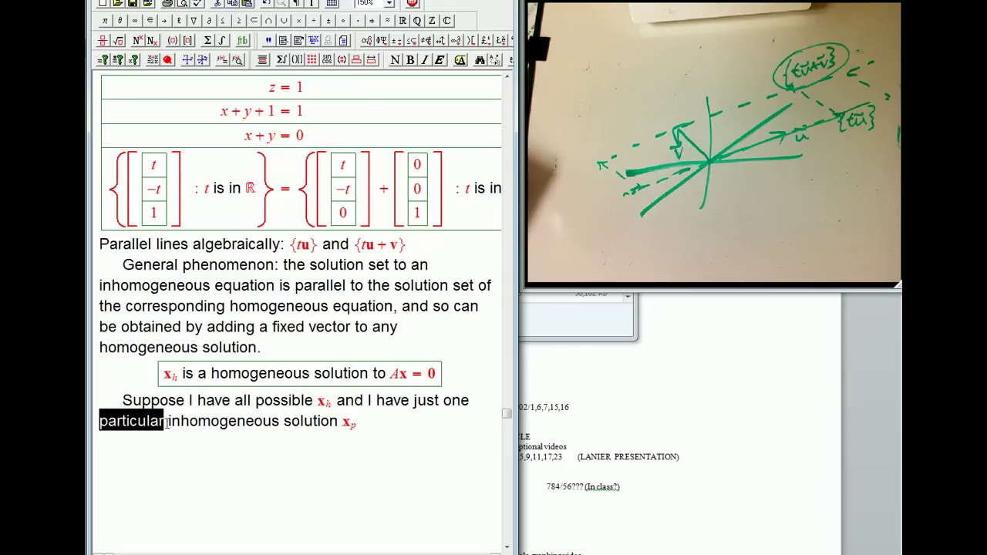
{"action": "left_click", "coordinate": [167, 423]}
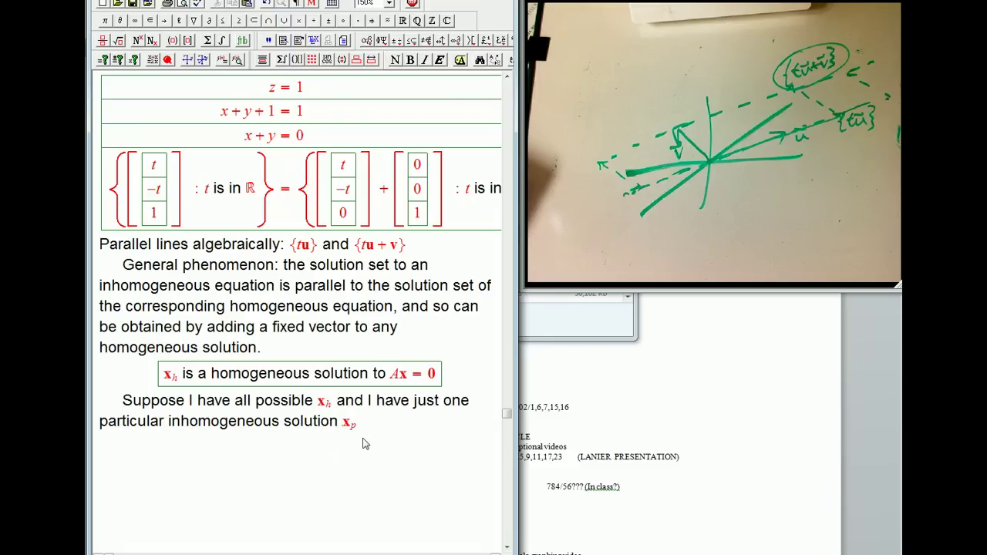
- Start a new paragraph 'Then' followed by an empty displayed equation
{"action": "left_click", "coordinate": [366, 444]}
{"action": "key", "text": "Return"}
{"action": "type", "text": "Then"}
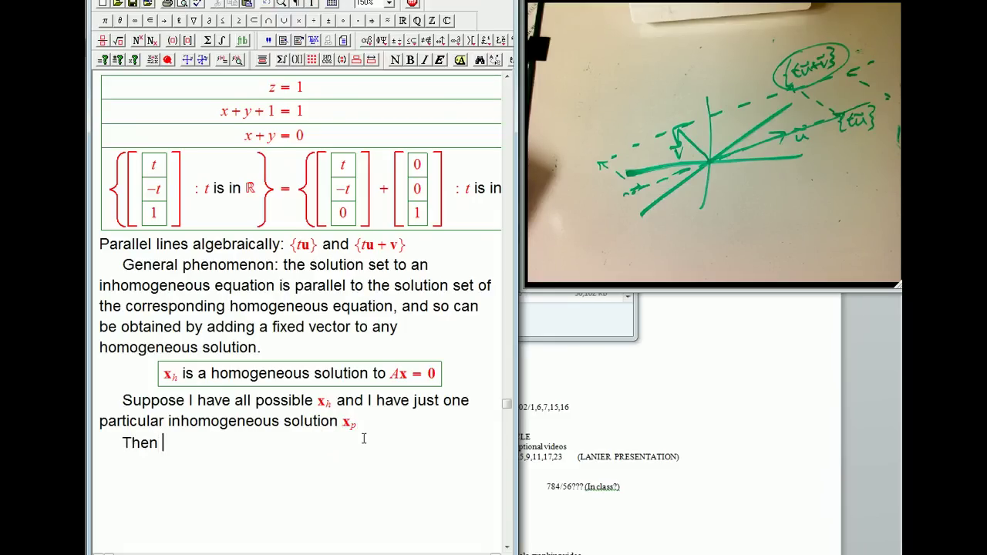
{"action": "key", "text": "ctrl+d"}
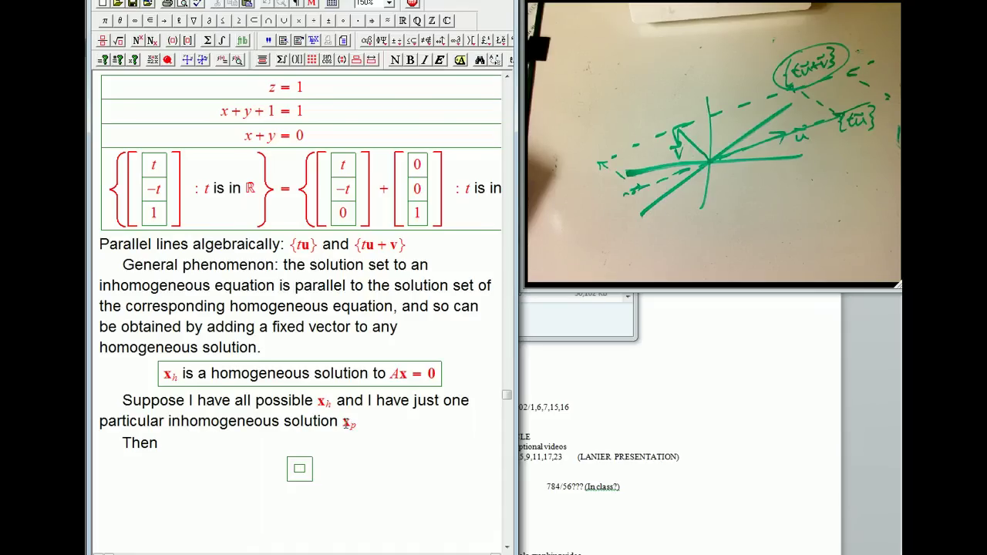
- Fill the display with copied x_p + x_h followed by the text 'is a solution to'
{"action": "left_click_drag", "start_coordinate": [345, 422], "coordinate": [357, 429]}
{"action": "key", "text": "ctrl+c"}
{"action": "left_click", "coordinate": [300, 468]}
{"action": "key", "text": "ctrl+v"}
{"action": "type", "text": "+"}
{"action": "left_click_drag", "start_coordinate": [320, 404], "coordinate": [330, 409]}
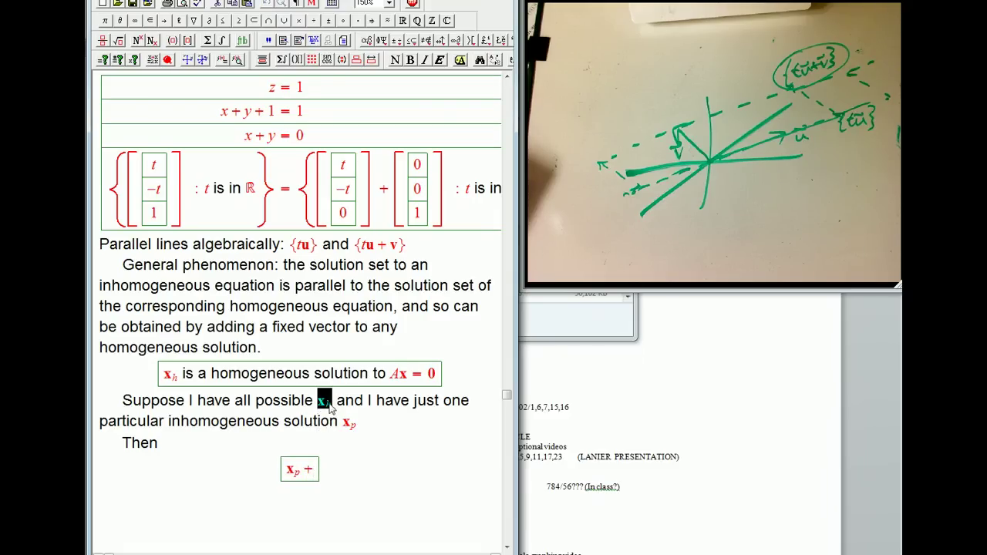
{"action": "left_click", "coordinate": [315, 472]}
{"action": "key", "text": "ctrl+v"}
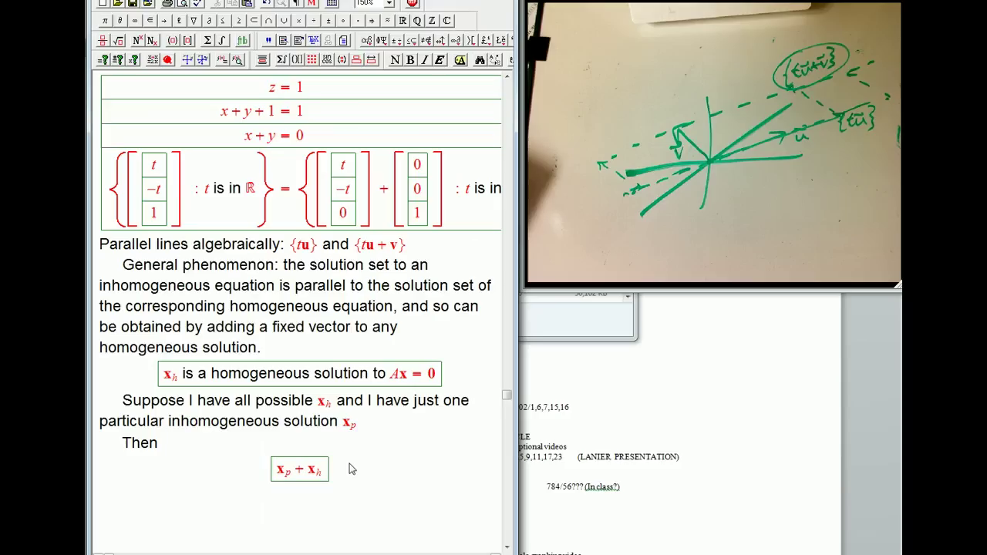
{"action": "key", "text": "ctrl+t"}
{"action": "type", "text": "i"}
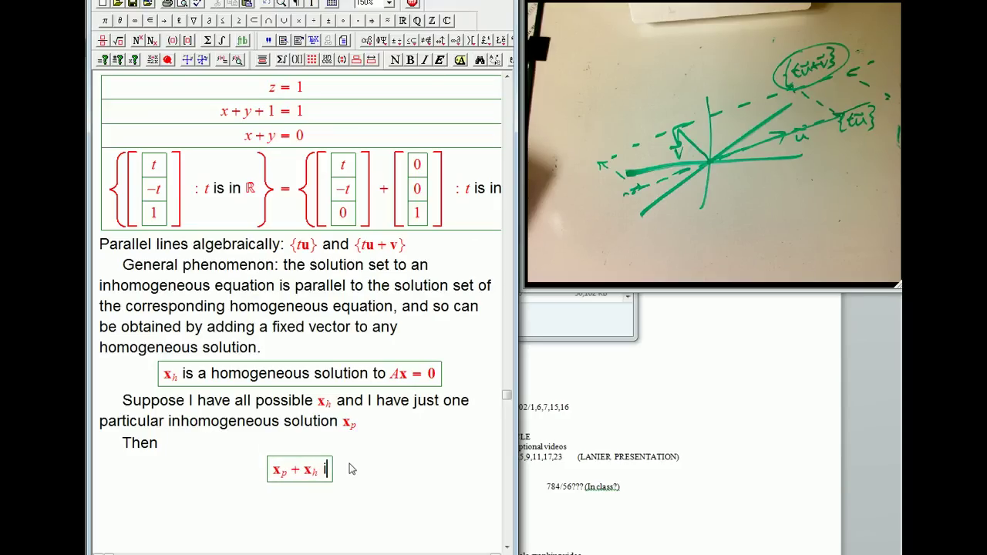
{"action": "type", "text": "s a solution to"}
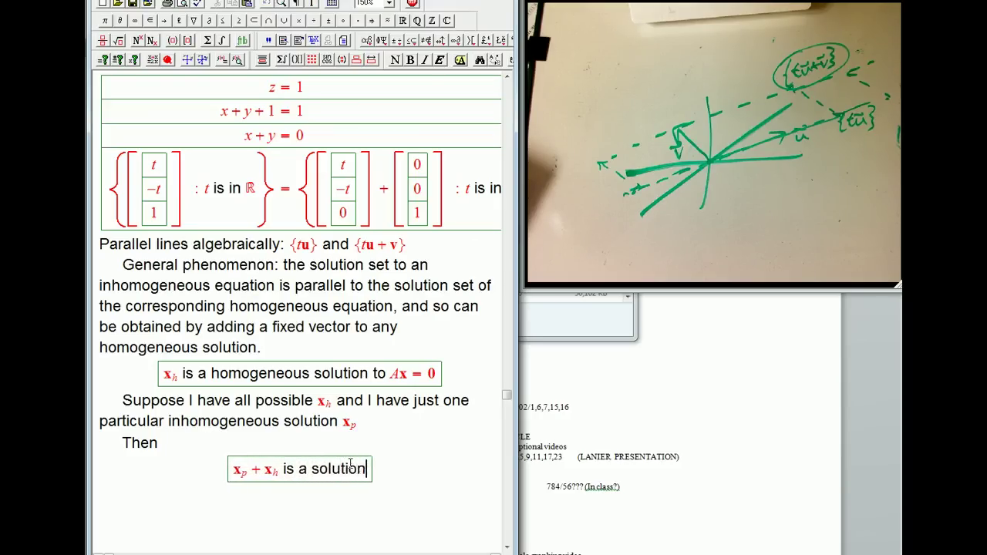
- Append 'to Ax = b' after x_p in the Suppose sentence, with the equation in math
{"action": "left_click", "coordinate": [367, 426]}
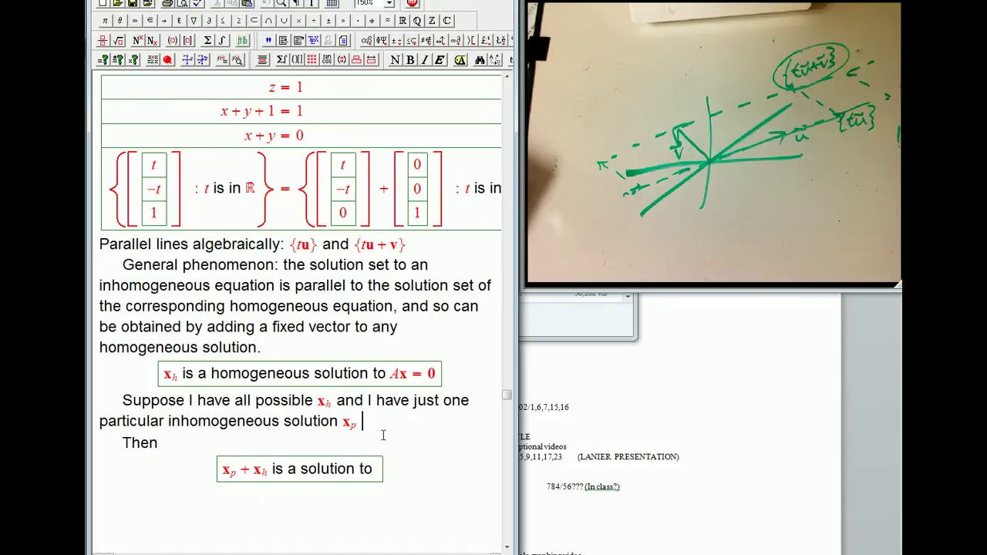
{"action": "type", "text": "to"}
{"action": "key", "text": "ctrl+m"}
{"action": "type", "text": "Ax = b"}
- End the Suppose sentence with a period and make x and b bold in Ax = b
{"action": "key", "text": "ctrl+m"}
{"action": "type", "text": "."}
{"action": "key", "text": "Left"}
{"action": "key", "text": "shift+Left"}
{"action": "left_click", "coordinate": [410, 60]}
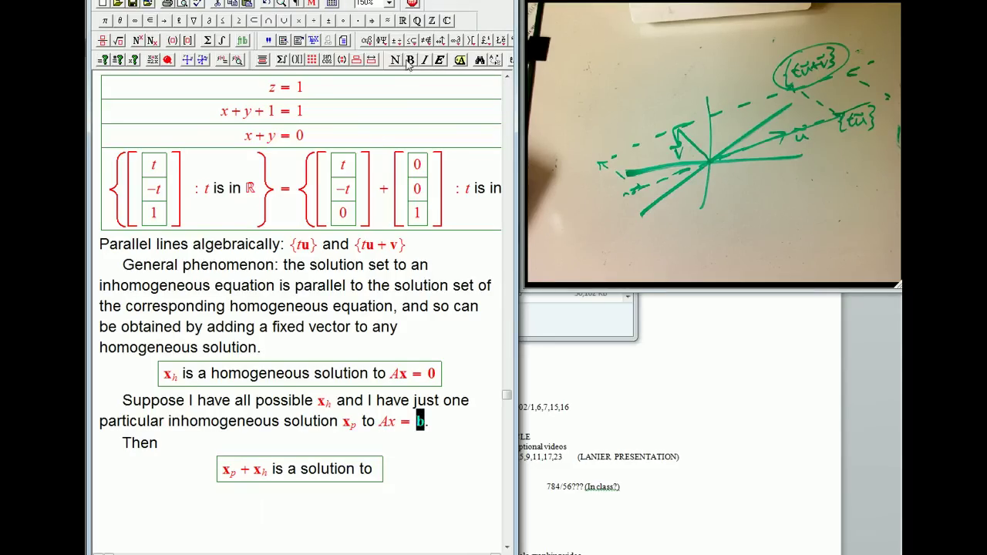
{"action": "key", "text": "Left"}
{"action": "key", "text": "Left"}
{"action": "key", "text": "Left"}
{"action": "key", "text": "shift+Right"}
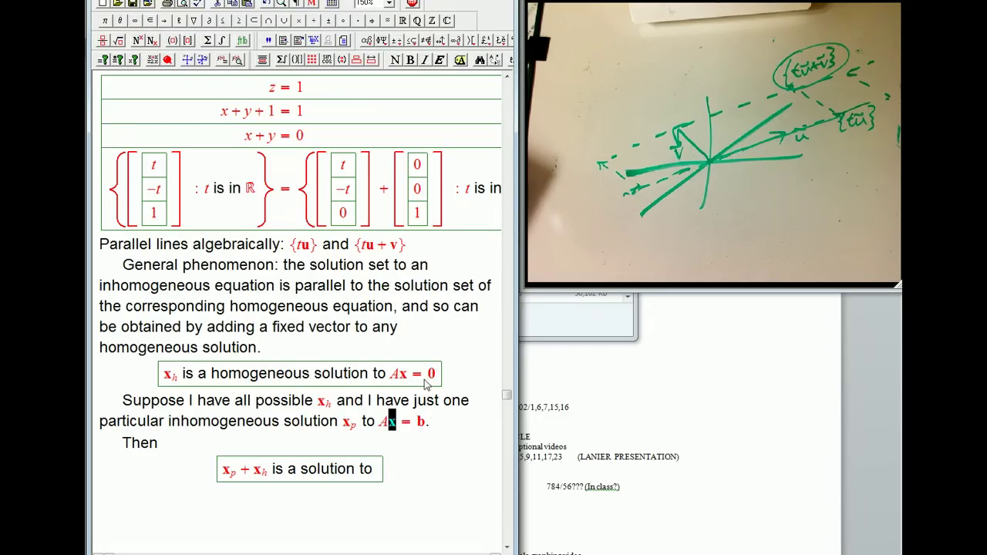
{"action": "key", "text": "Left"}
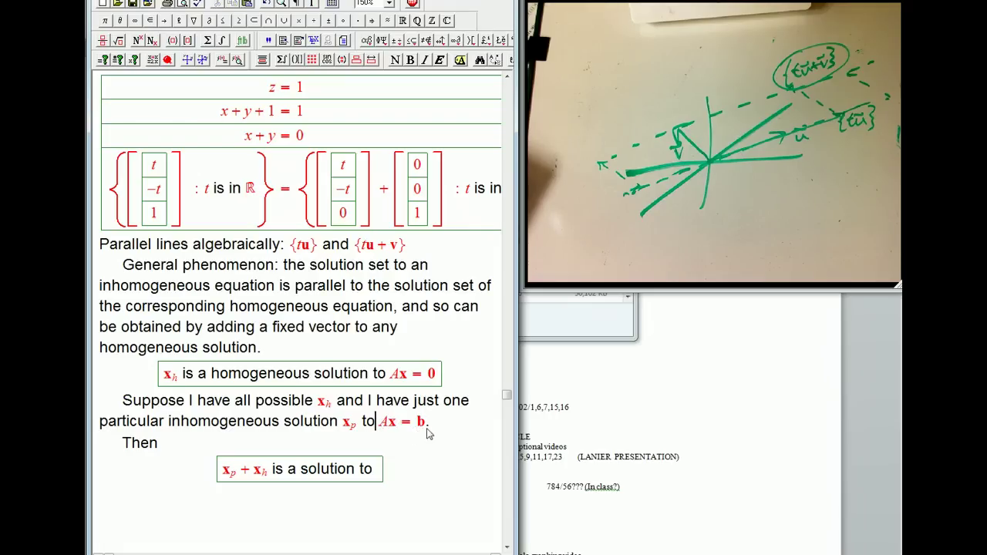
{"action": "left_click", "coordinate": [433, 421]}
- Add math Ax=b to the displayed statement with x and b bold
{"action": "left_click_drag", "start_coordinate": [389, 373], "coordinate": [438, 375]}
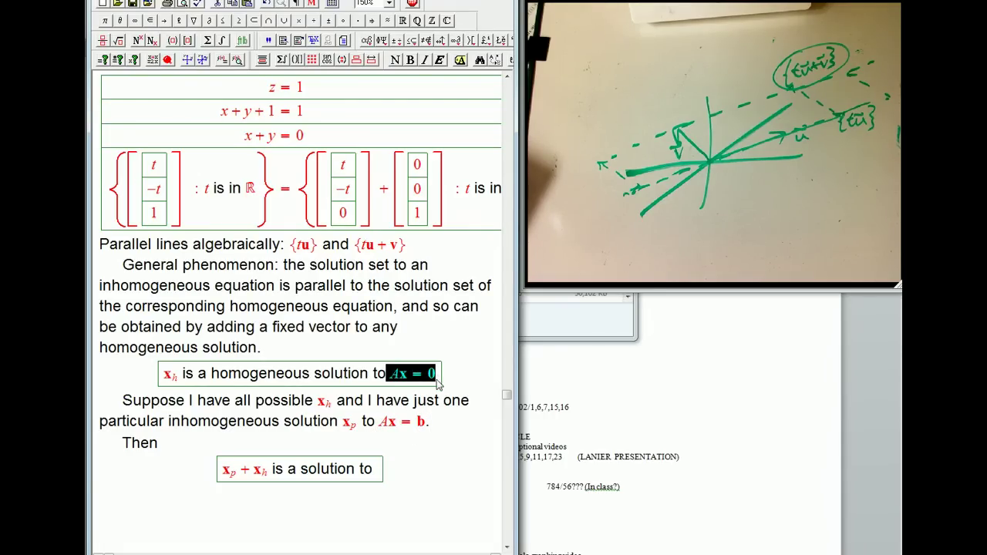
{"action": "left_click", "coordinate": [498, 375]}
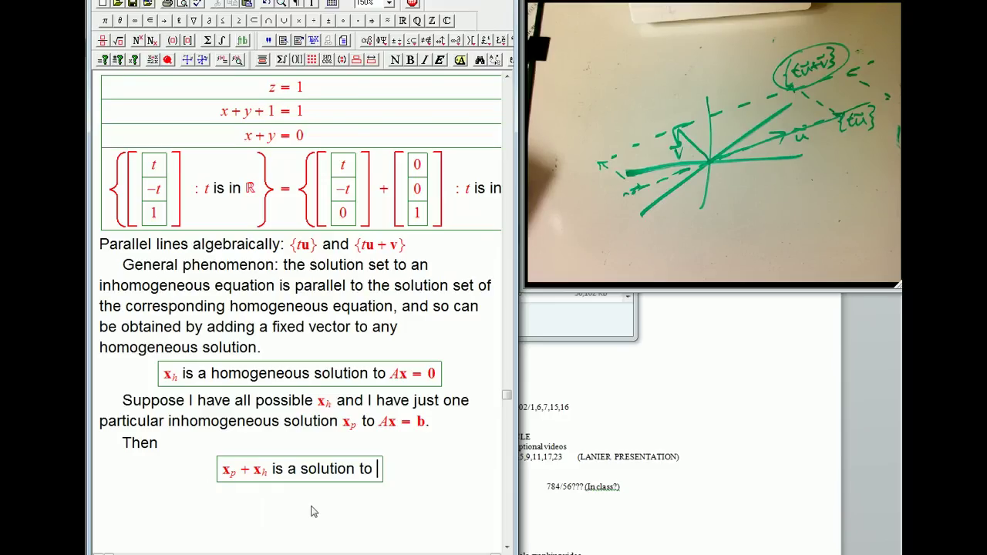
{"action": "key", "text": "ctrl+m"}
{"action": "type", "text": "Ax=b"}
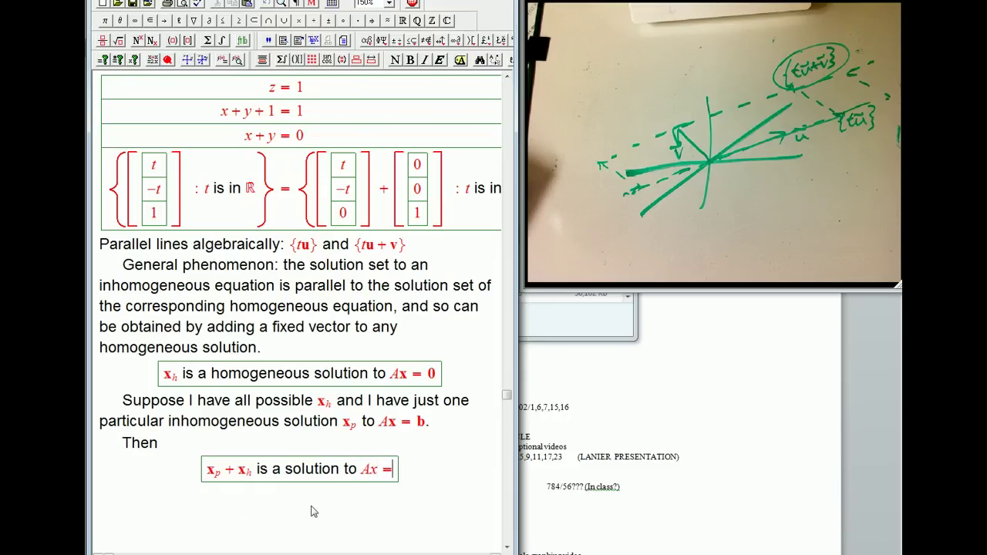
{"action": "key", "text": "shift+Left"}
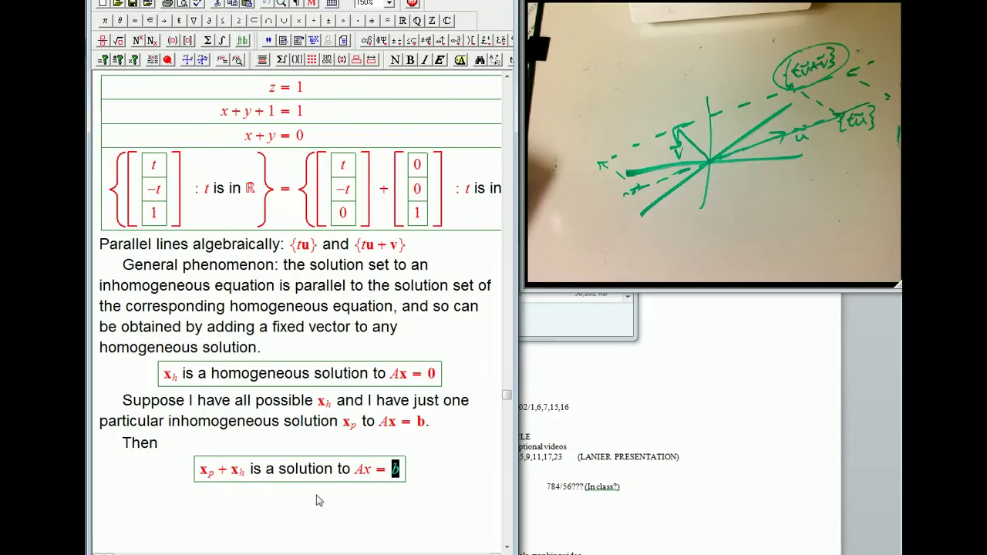
{"action": "left_click", "coordinate": [410, 60]}
{"action": "key", "text": "Left"}
{"action": "key", "text": "Left"}
{"action": "key", "text": "shift+Left"}
{"action": "left_click", "coordinate": [410, 60]}
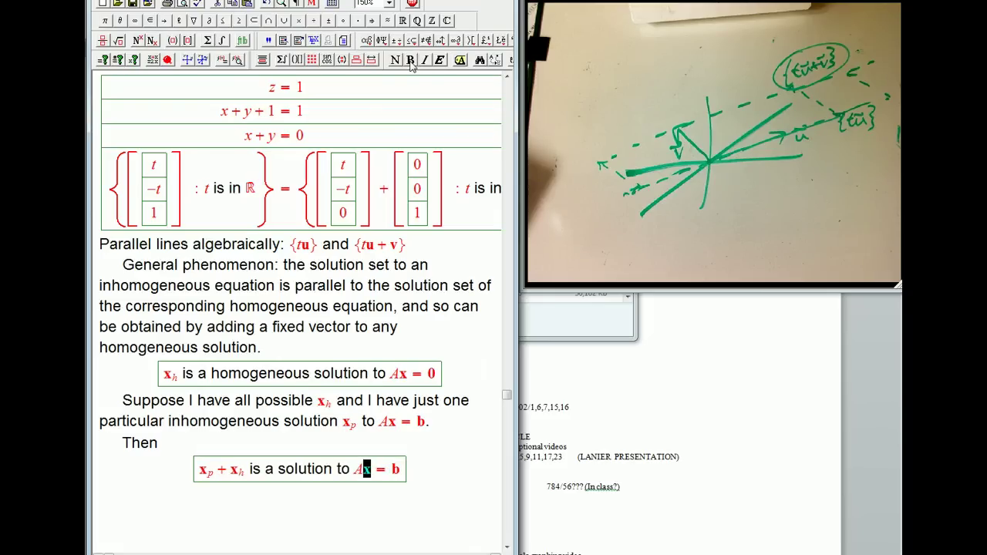
{"action": "left_click", "coordinate": [416, 479]}
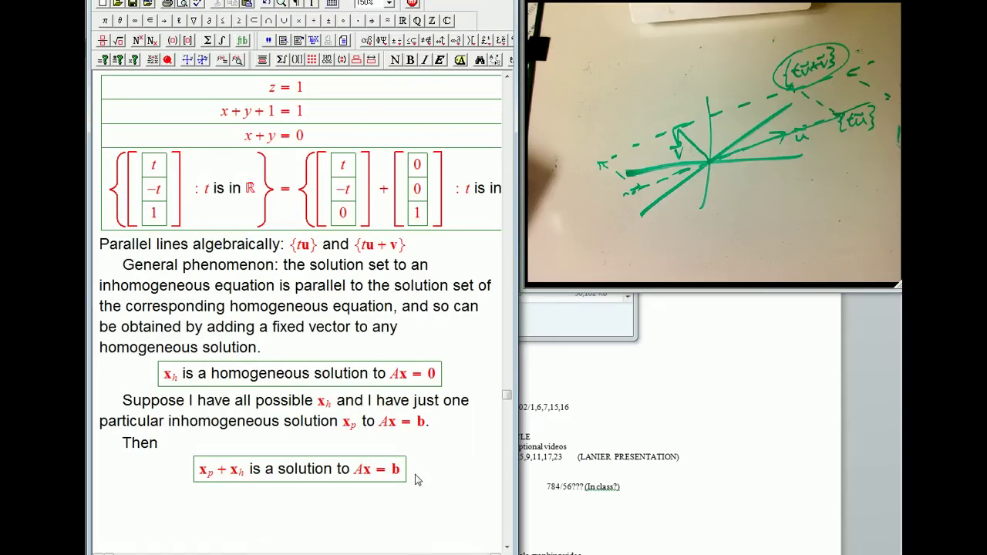